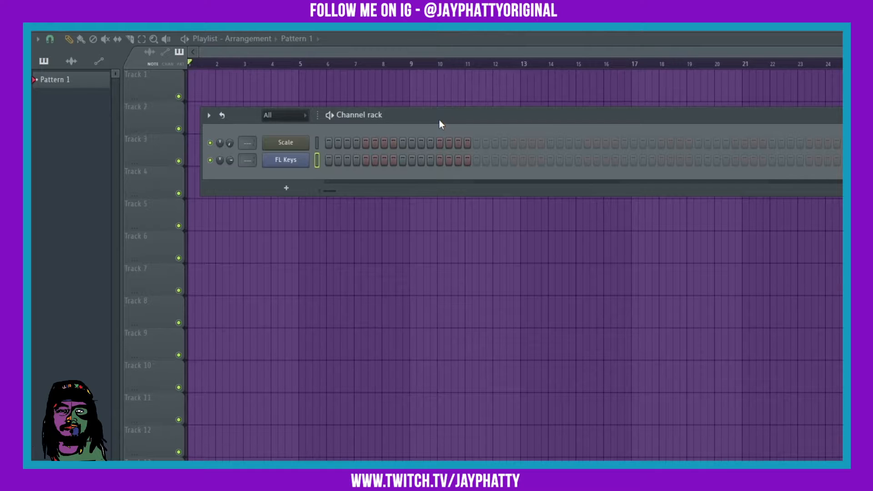
Open the Scale channel's piano roll and draw a C5 note spanning four bars from bar 1 to bar 5
right_click(299, 147)
left_click(332, 147)
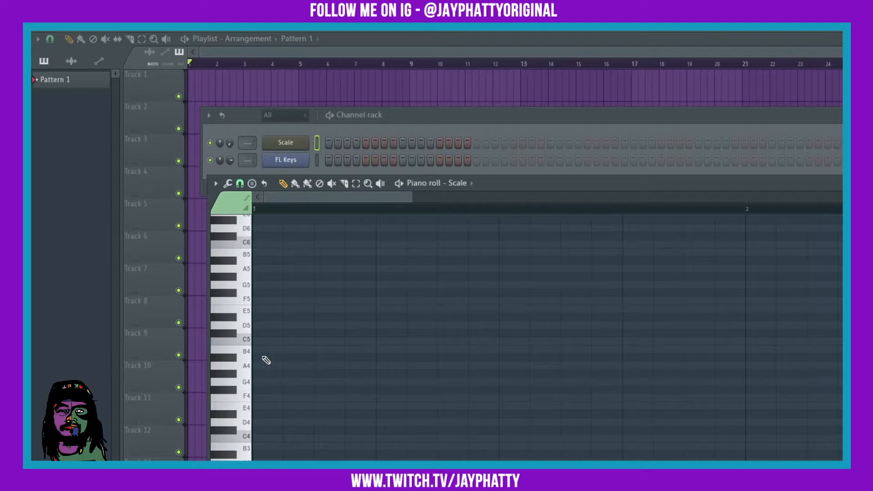
scroll(266, 360, "up", 2)
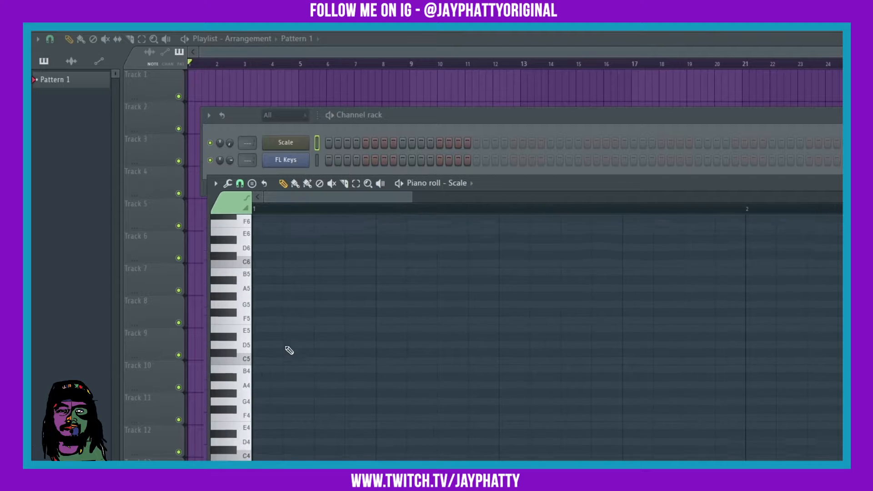
left_click(256, 366)
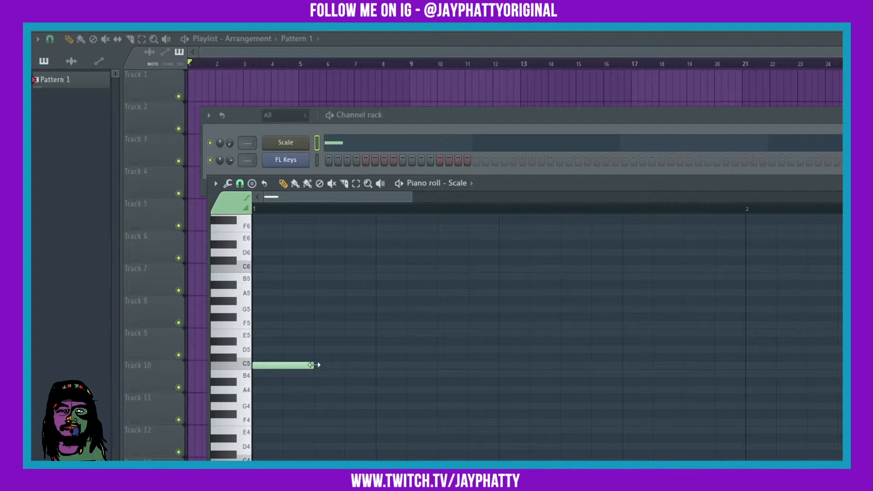
left_click_drag(314, 365, 680, 365)
scroll(408, 210, "down", 4)
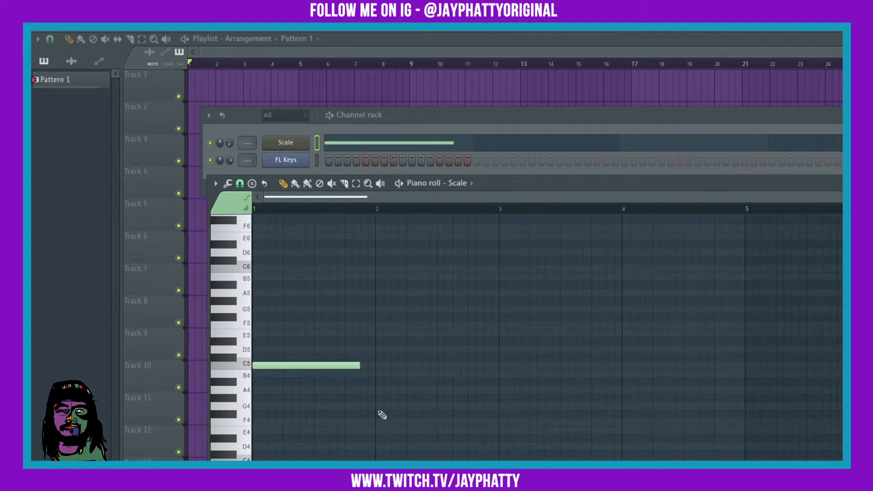
left_click_drag(358, 365, 743, 365)
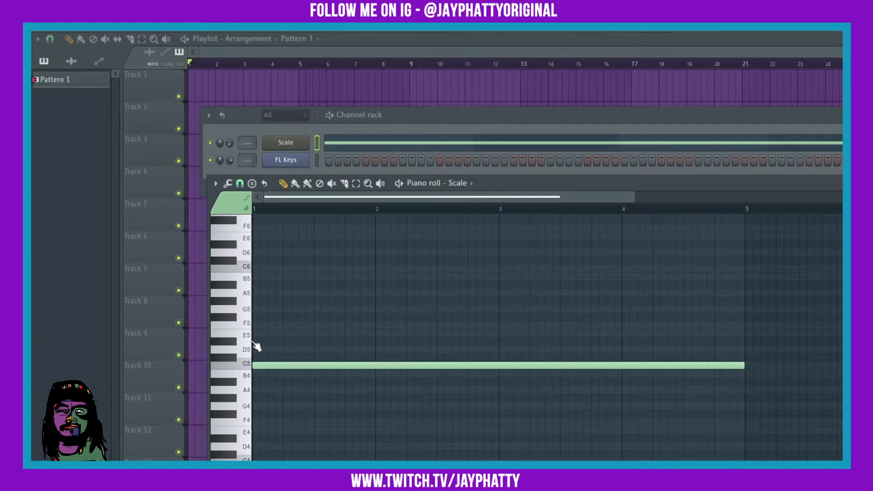
Add four-bar notes on D#5, F5, F#5, G5 and A#5 above the C5 root note
left_click_drag(260, 342, 266, 342)
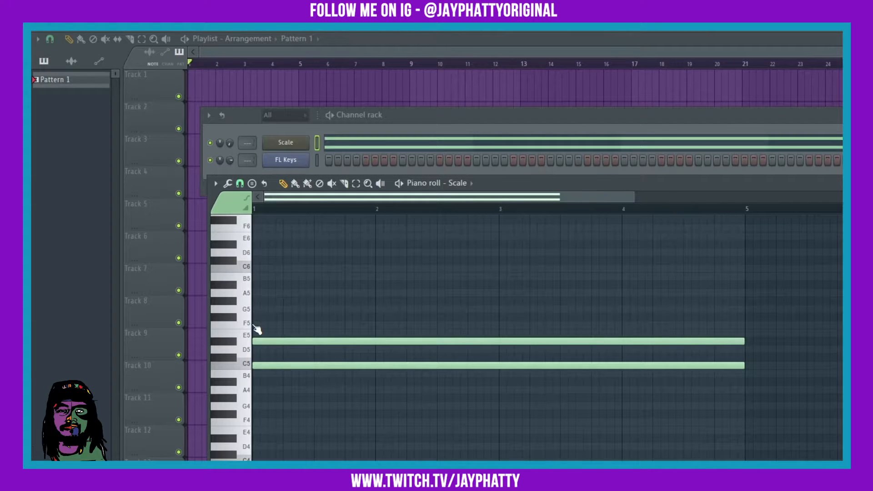
left_click(255, 324)
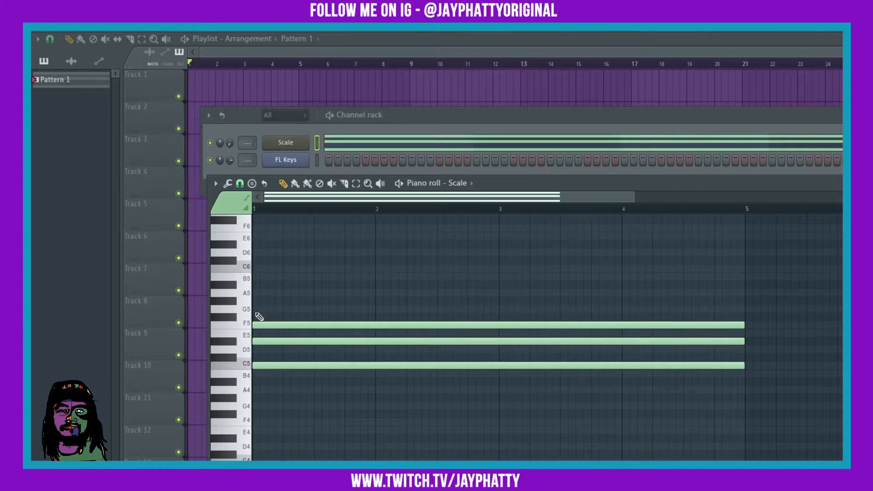
left_click(256, 317)
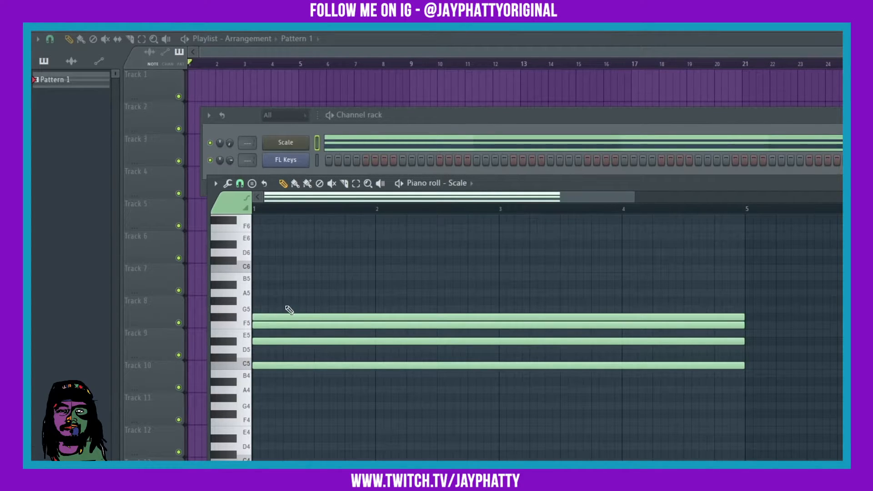
left_click(256, 309)
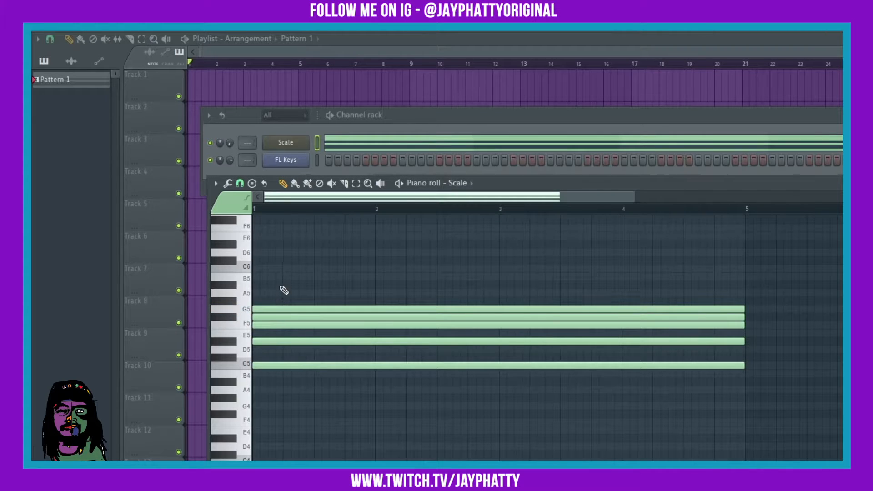
left_click(256, 284)
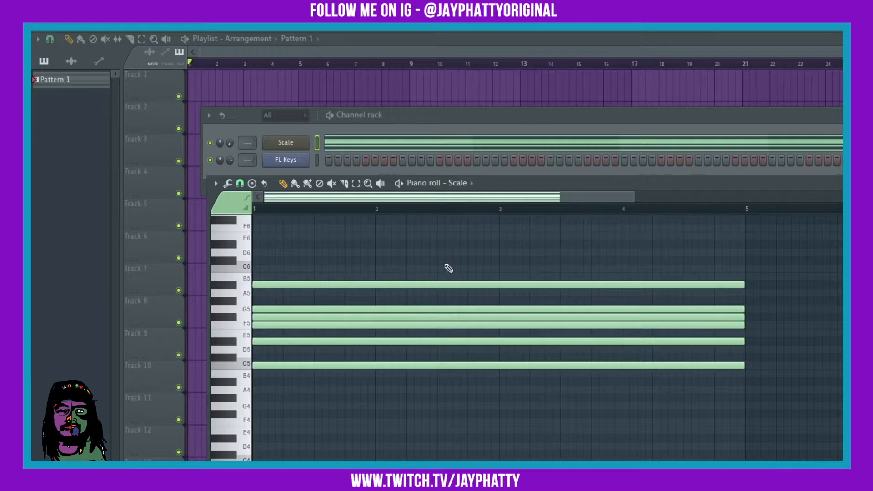
Duplicate the six scale notes into the octaves above and below, down to C3, and select all of them
key("ctrl+a")
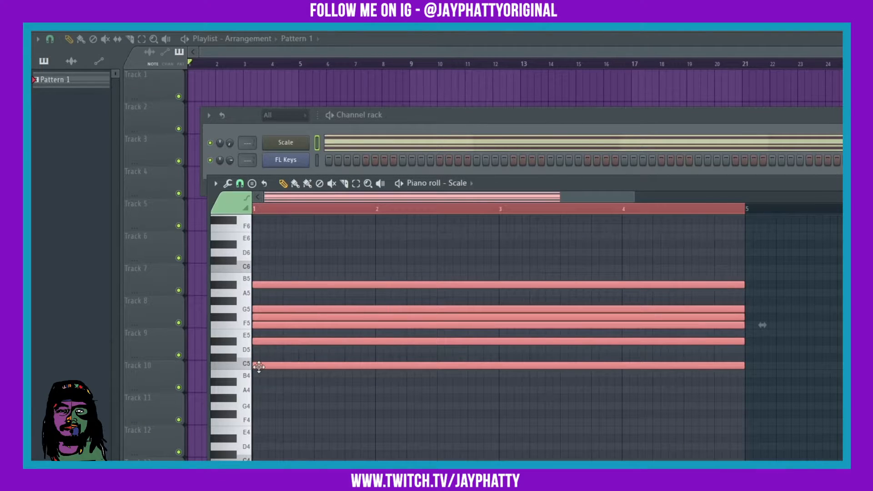
left_click_drag(255, 365, 255, 268)
key("ctrl+a")
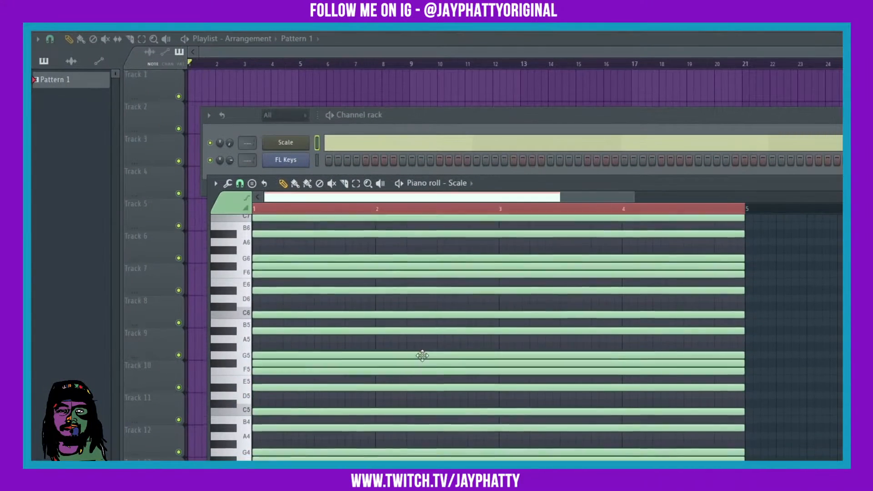
scroll(580, 313, "up", 1)
scroll(580, 313, "up", 1)
key("ctrl+a")
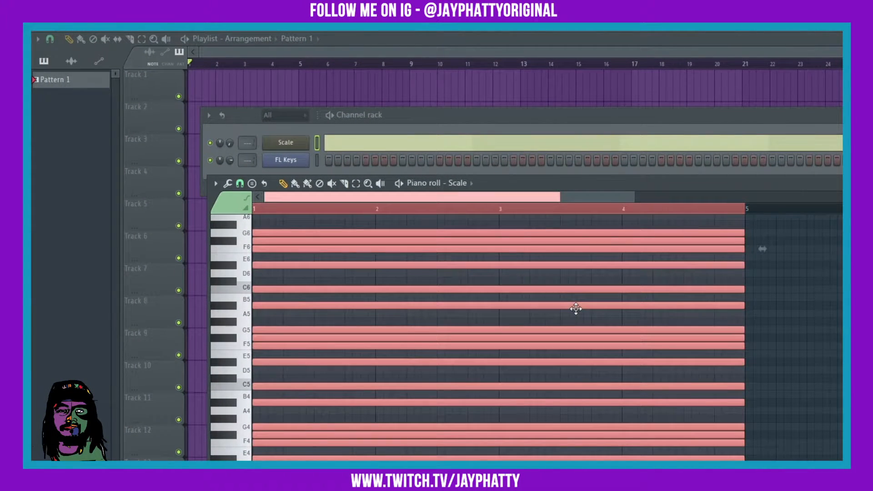
Transpose all selected scale notes up from a C root to an E root, moving the lowest note to E3
scroll(576, 309, "down", 6)
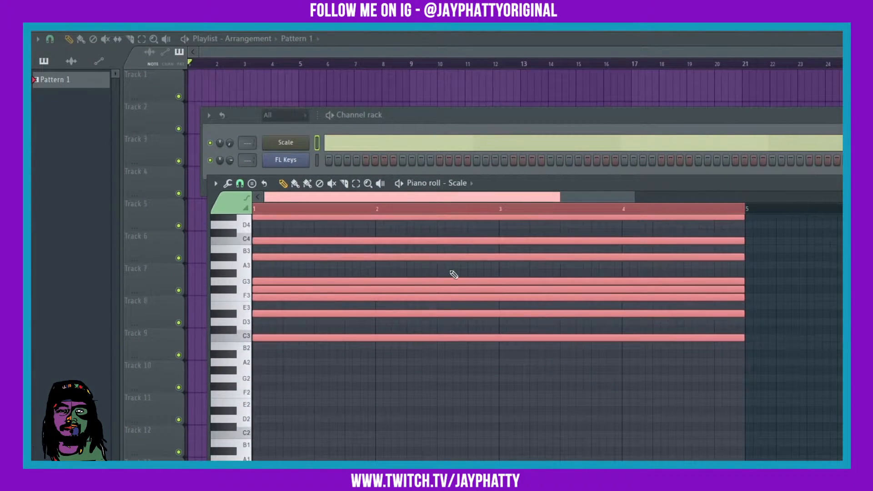
left_click_drag(263, 340, 241, 303)
scroll(387, 255, "up", 5)
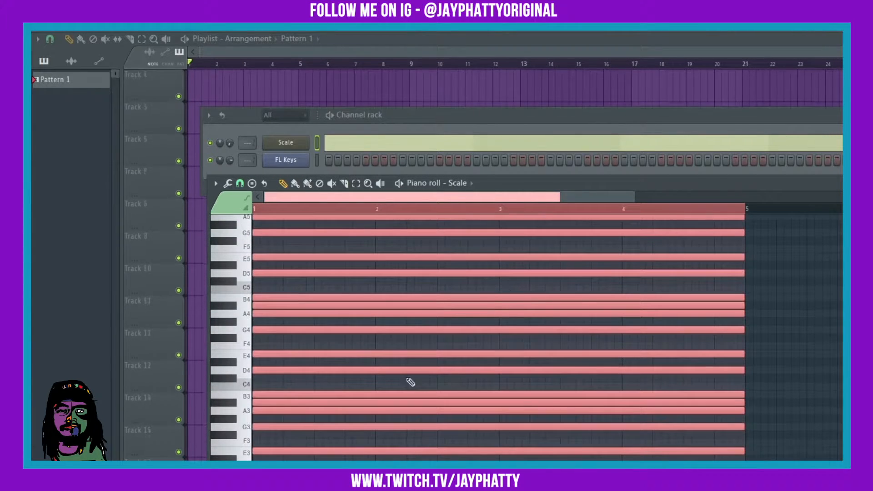
scroll(497, 299, "up", 5)
scroll(380, 298, "down", 4)
scroll(379, 298, "down", 4)
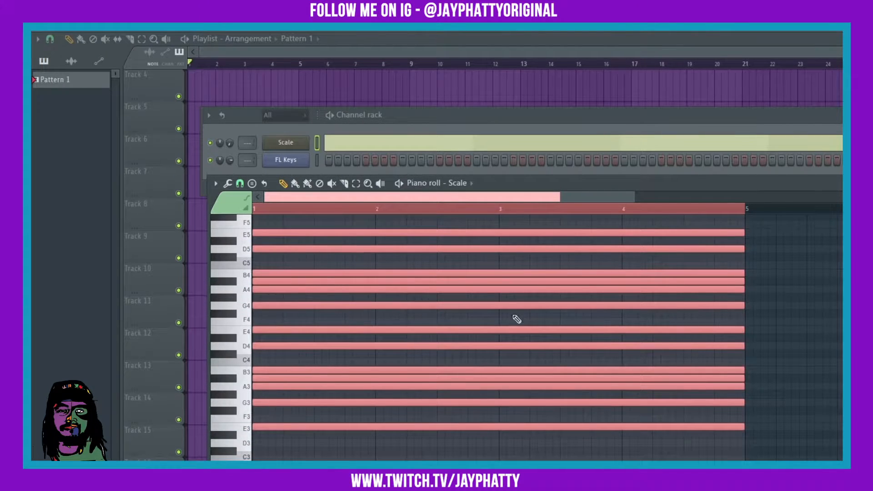
scroll(516, 317, "up", 4)
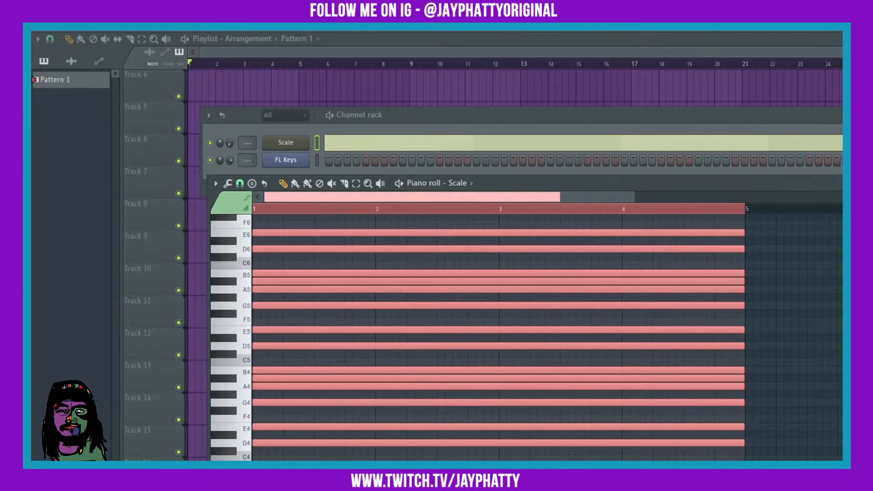
Close the Scale piano roll and open the piano roll of the FL Keys channel
left_click(842, 184)
right_click(301, 160)
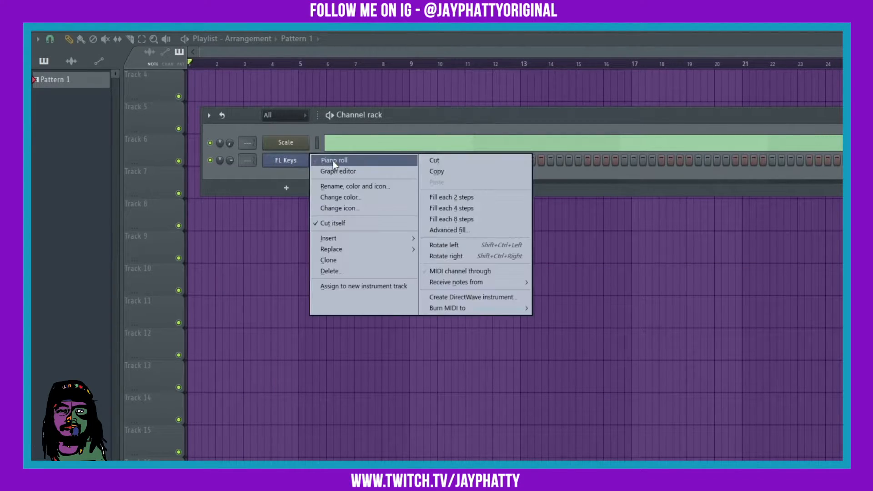
left_click(333, 160)
left_click(264, 174)
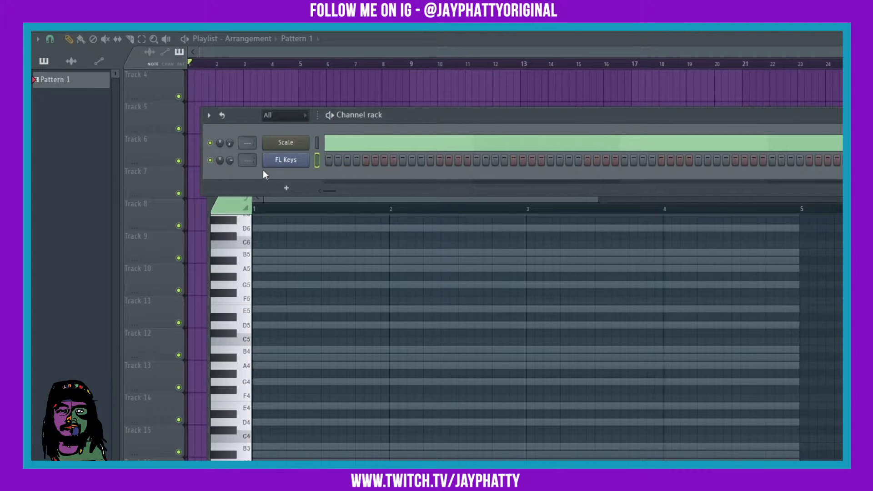
left_click(303, 145)
left_click(386, 124)
left_click(301, 144)
right_click(296, 165)
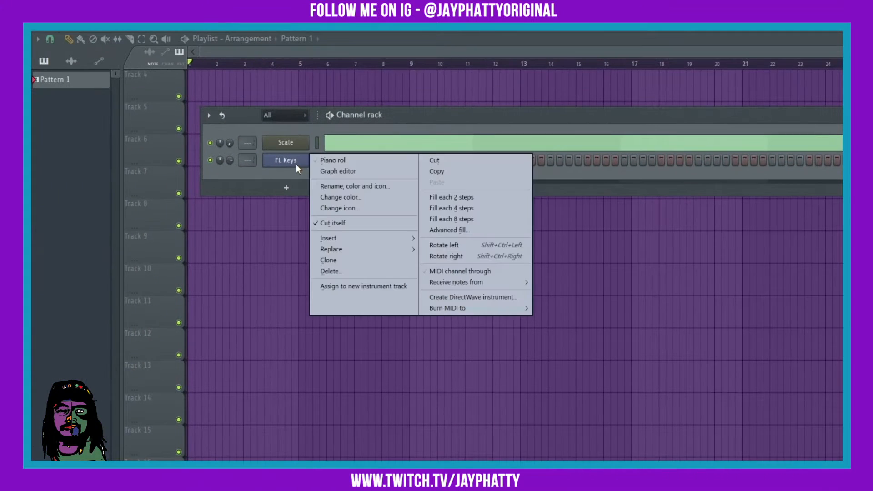
left_click(324, 163)
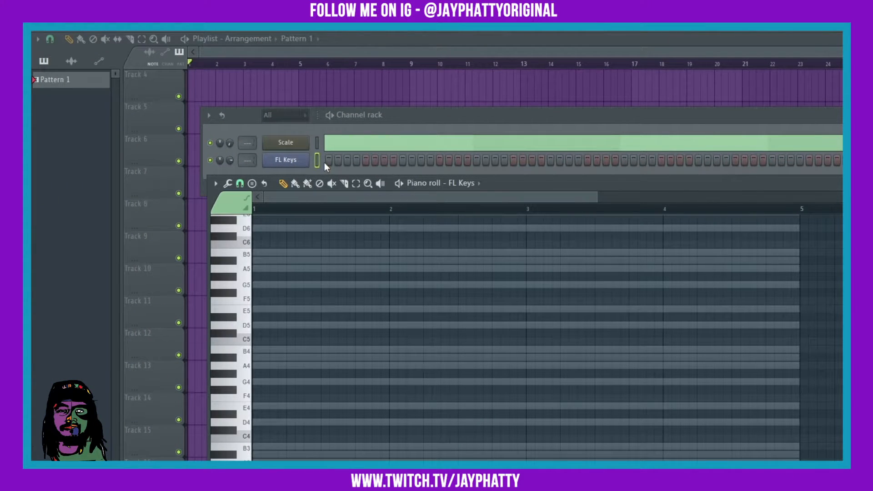
Place four-bar root notes on E5, E4 and E3 over the ghost notes, starting at bar 1
scroll(403, 273, "down", 4)
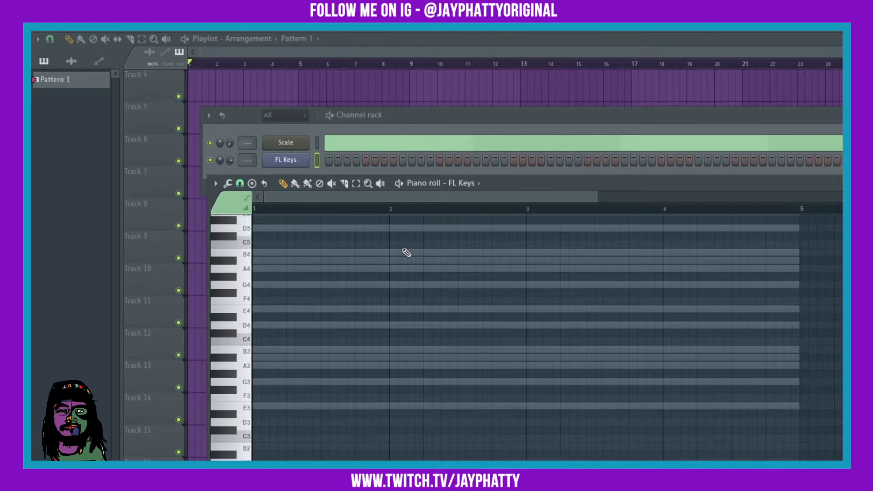
scroll(373, 316, "up", 2)
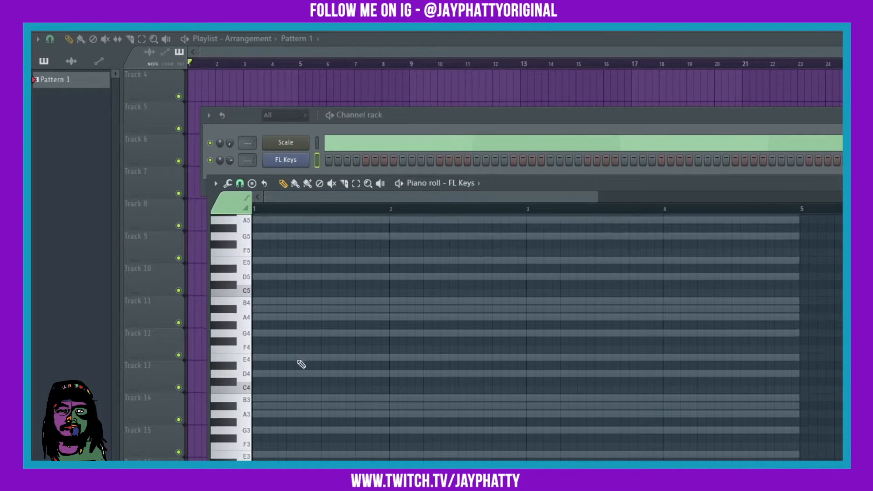
scroll(268, 359, "up", 2)
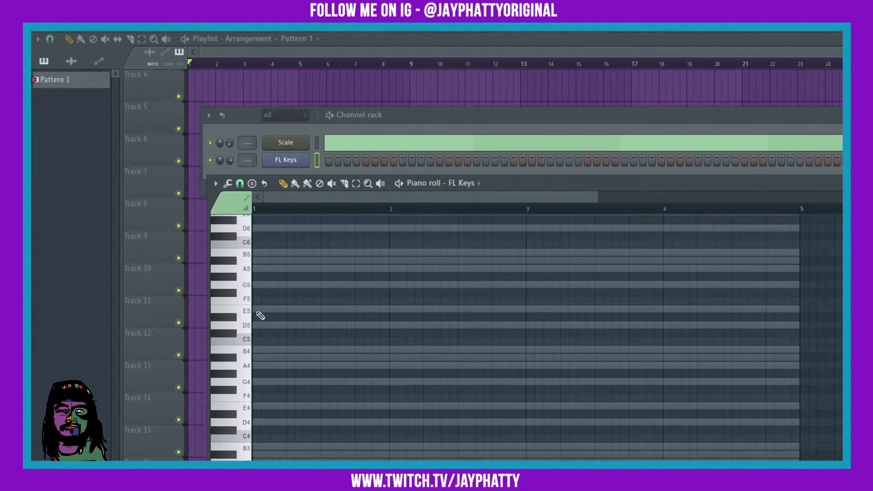
left_click(257, 311)
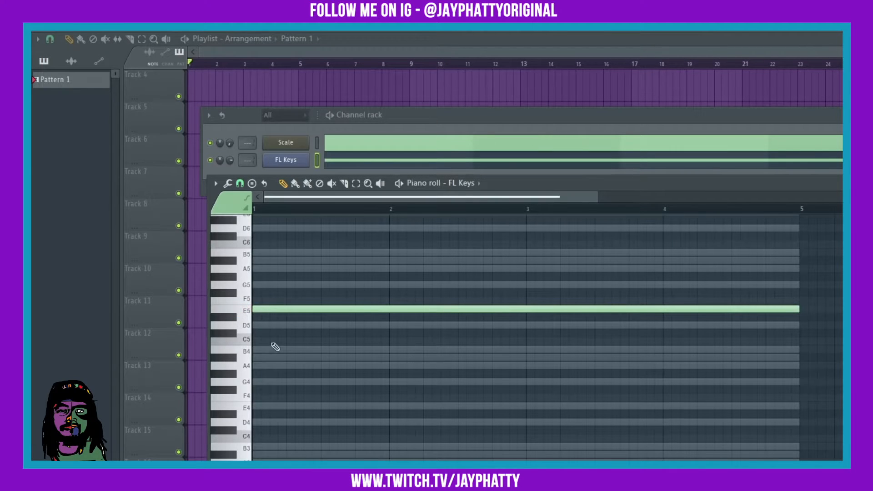
left_click(257, 409)
scroll(258, 424, "down", 2)
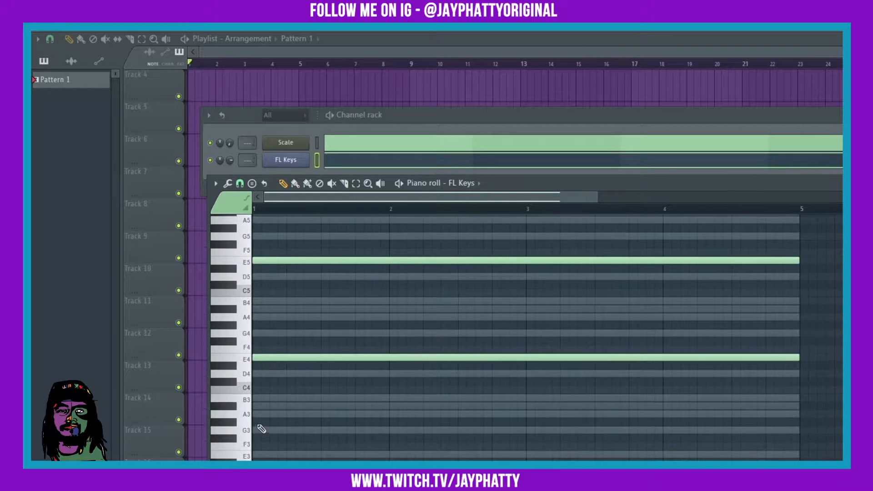
left_click(258, 457)
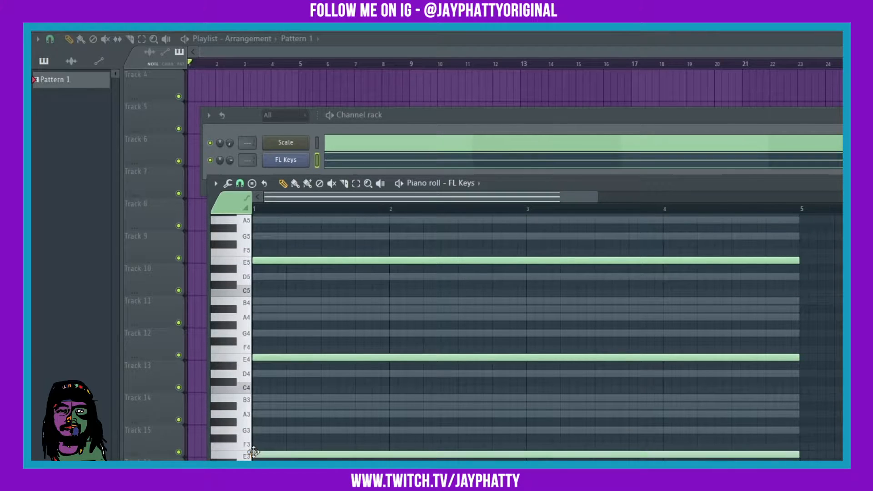
Select the three E notes, shorten them together to one bar ending at bar 2, and deselect them
left_click_drag(820, 459, 746, 212)
scroll(746, 214, "up", 1)
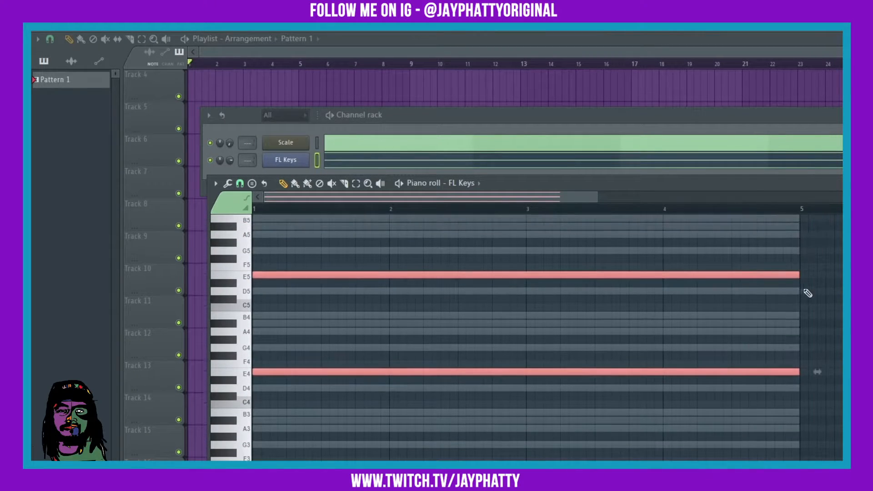
left_click_drag(800, 273, 389, 282)
left_click(475, 285, "ctrl")
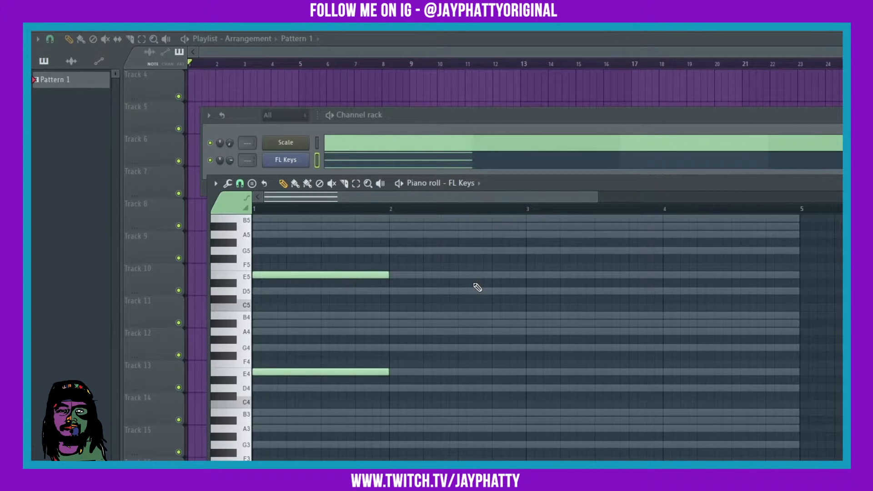
Move the piano roll window higher, enlarge it, and shrink the control lane to make room for the note grid
left_click_drag(580, 181, 554, 78)
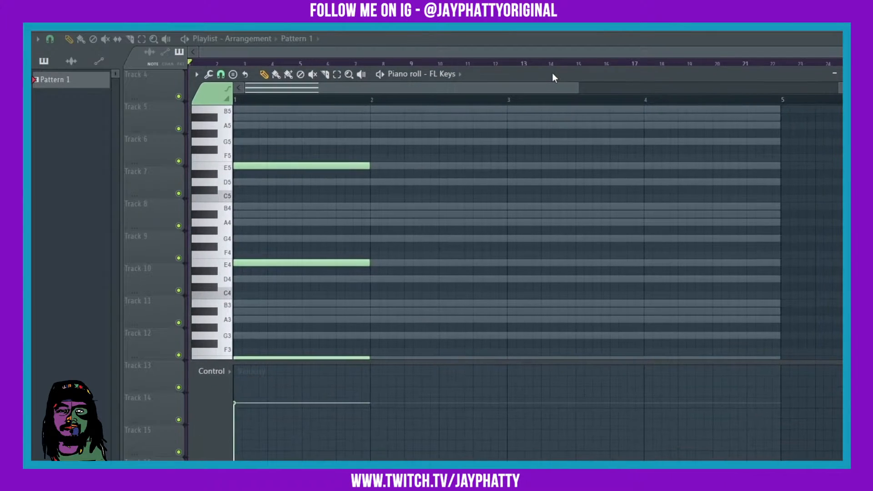
left_click_drag(843, 460, 862, 478)
left_click_drag(642, 381, 641, 460)
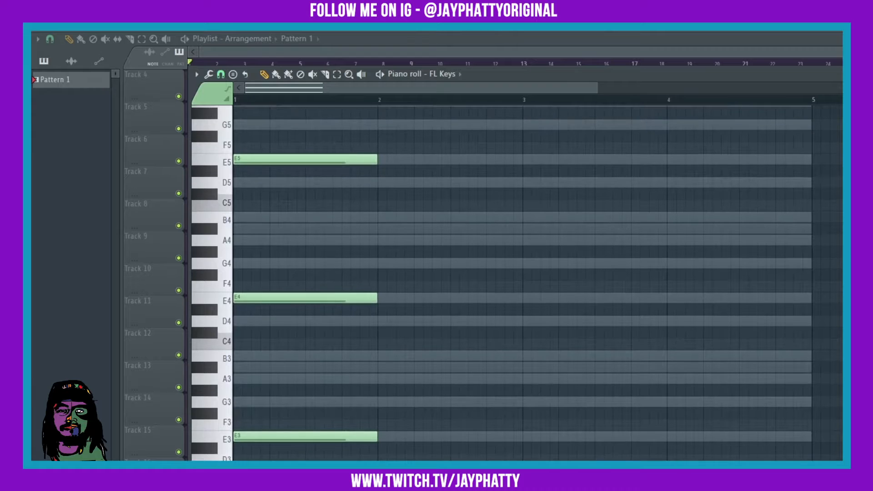
Add one-bar notes on G5 and B5 above E5 at bar 1 to build the chord
scroll(537, 224, "up", 3)
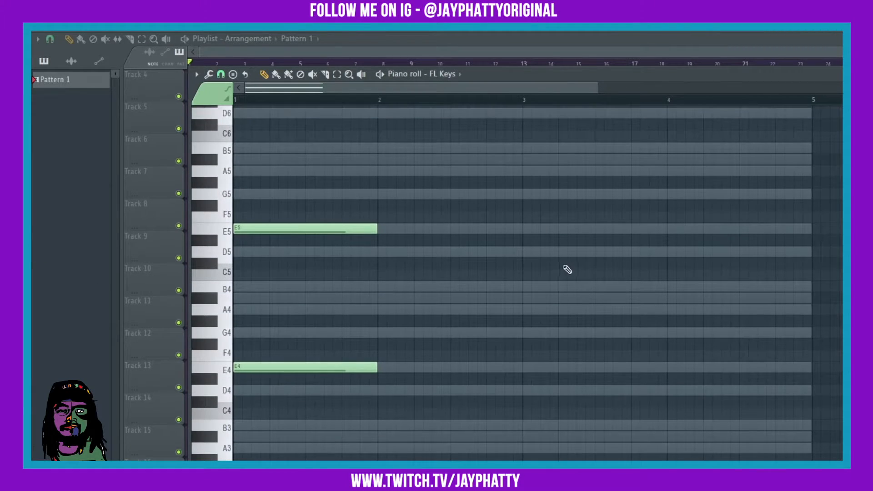
scroll(290, 296, "up", 3)
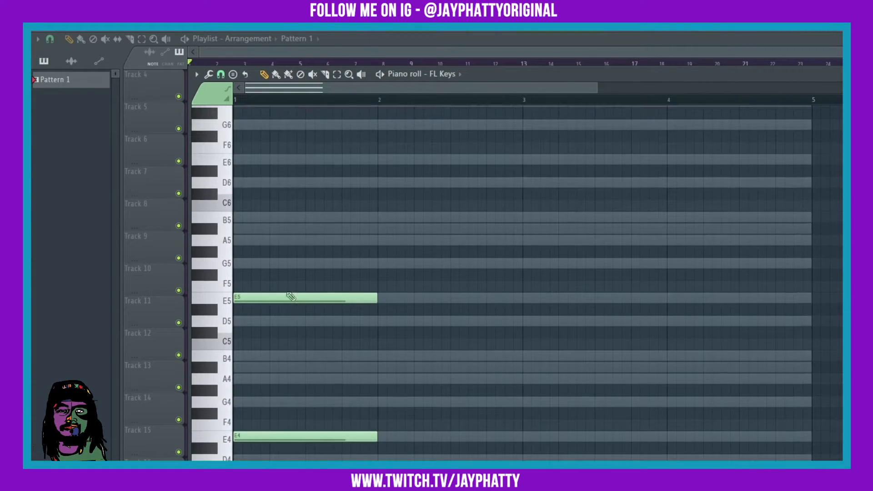
left_click(237, 264)
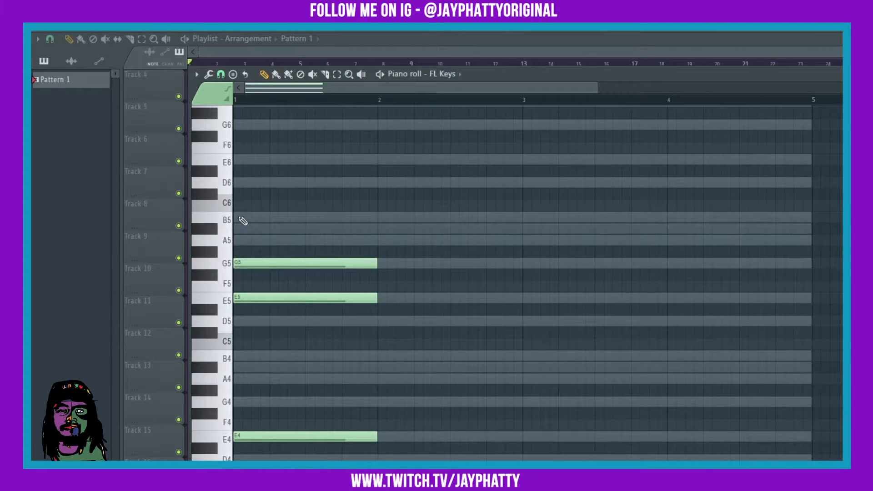
left_click(243, 220)
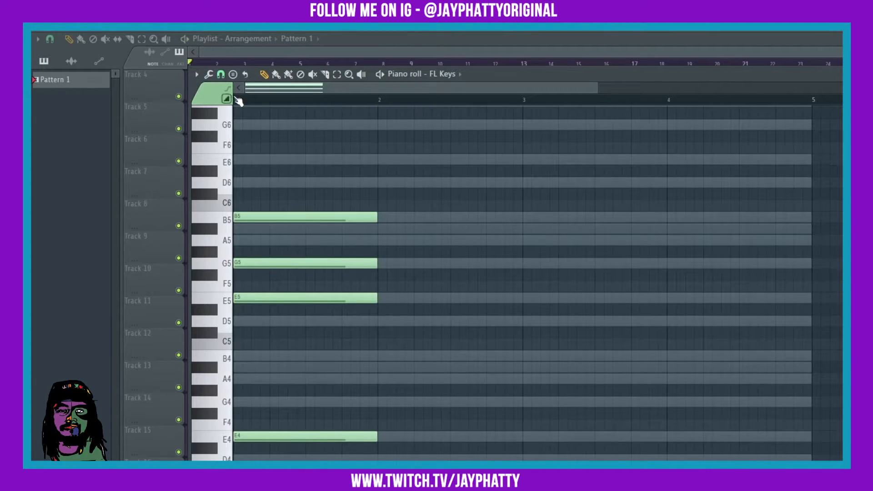
Play back the bar 1 chord and stop, with all four bars of the grid in view
key("space")
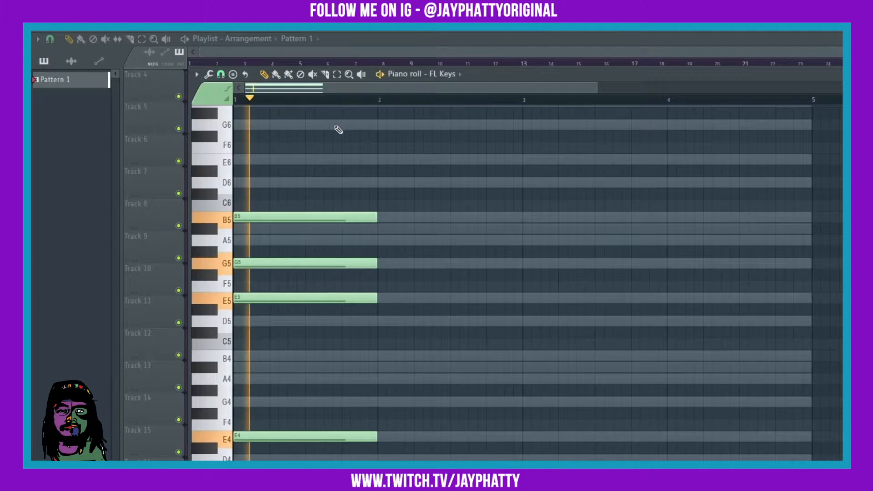
scroll(347, 108, "down", 1)
scroll(347, 108, "down", 1)
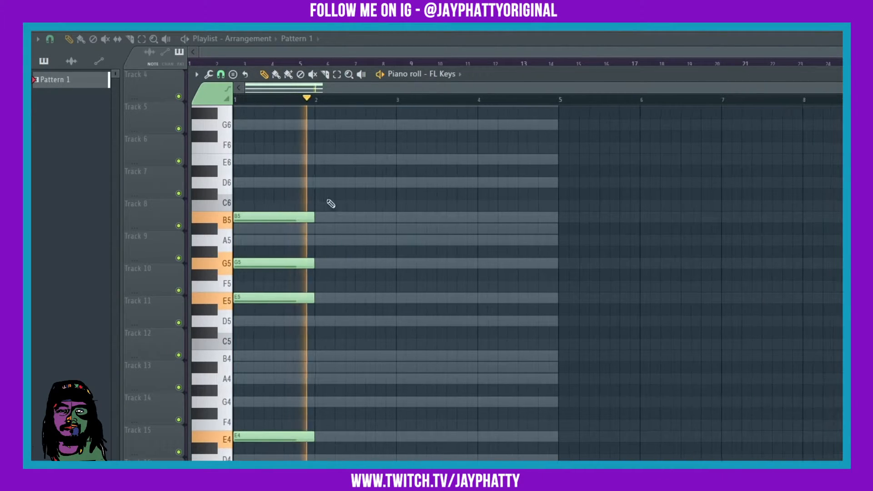
key("space")
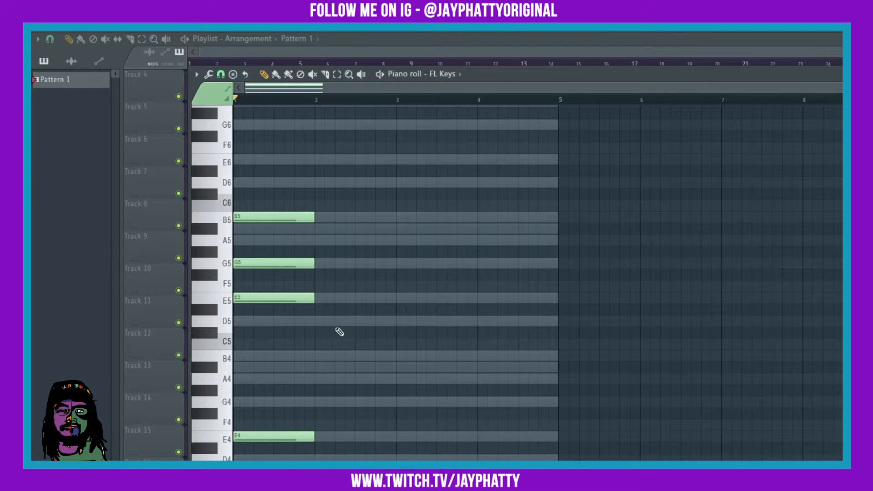
Add one-bar root notes on B4, B3 and B2 at bar 2
left_click(320, 361)
scroll(335, 378, "down", 3)
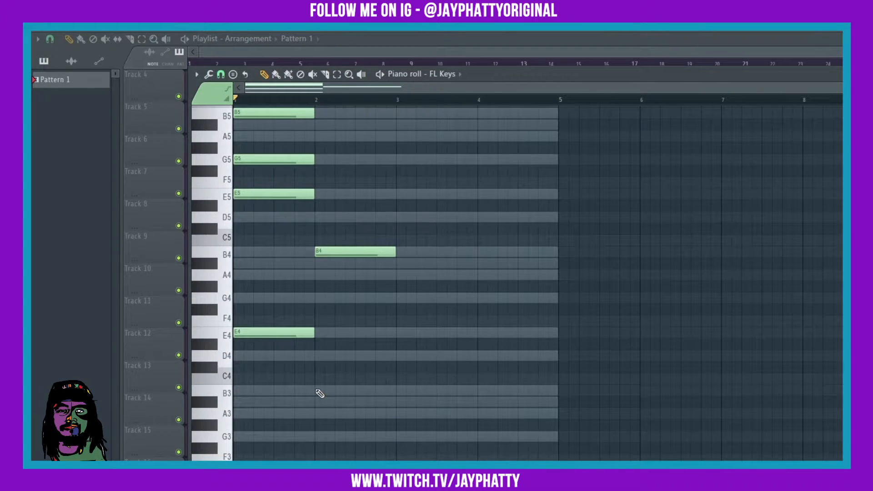
scroll(321, 386, "down", 2)
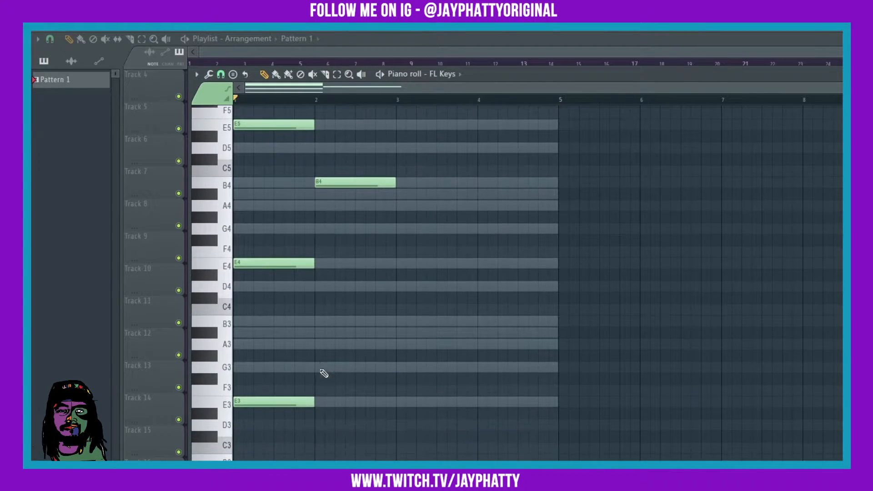
left_click(321, 324)
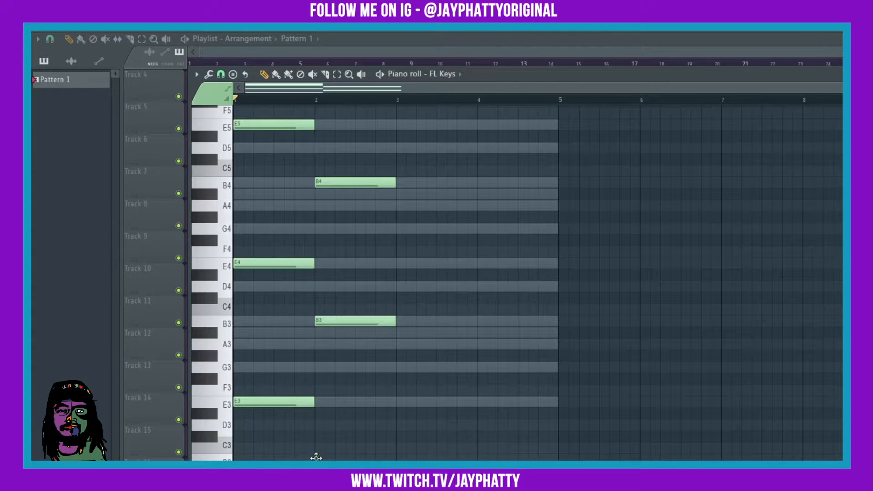
scroll(405, 369, "up", 4)
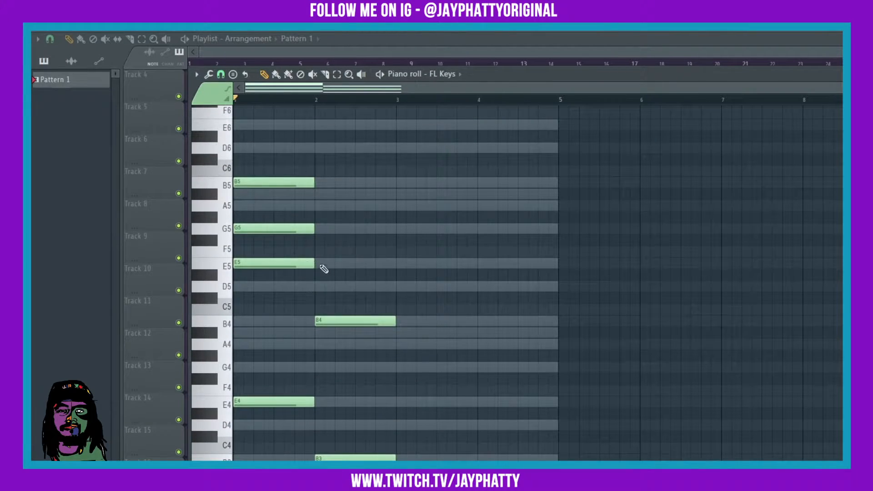
Add one-bar notes on E5 and A#5 at bar 2 and audition the two chords
left_click(322, 264)
left_click(321, 195)
key("space")
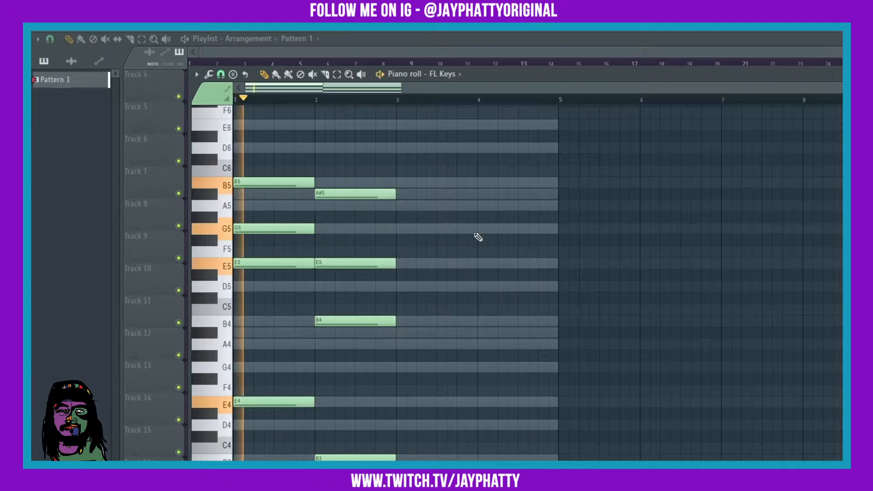
scroll(480, 273, "up", 2)
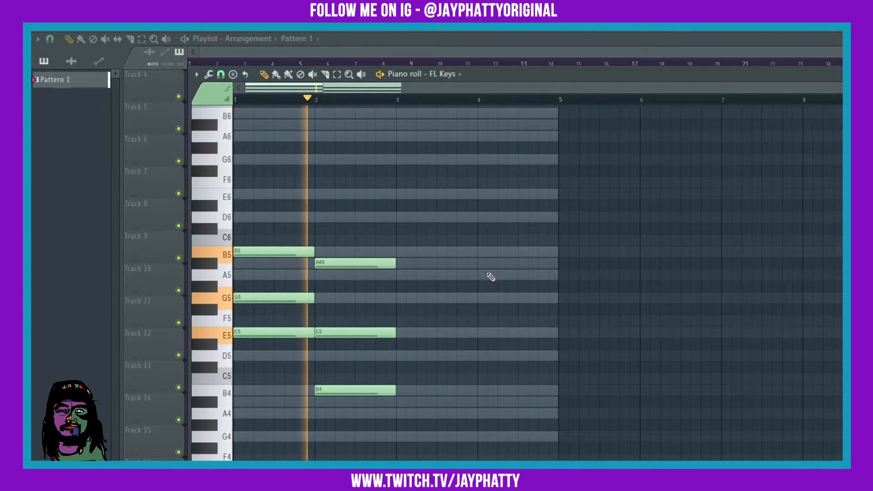
key("space")
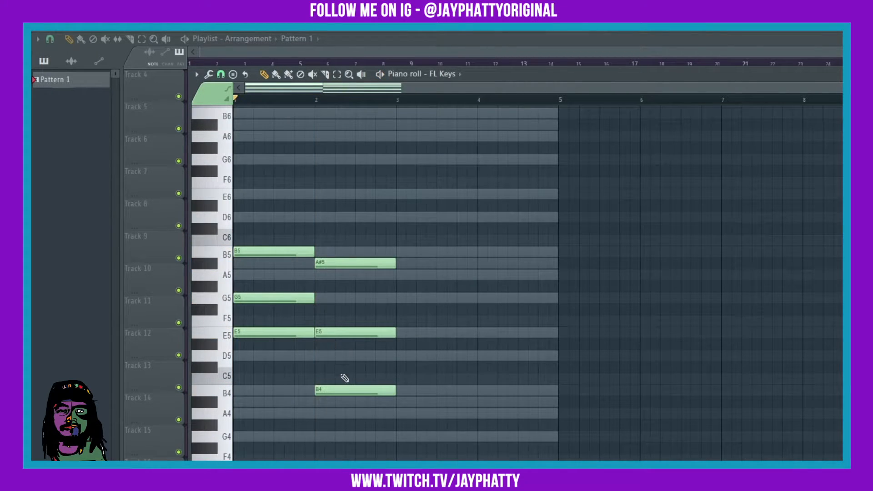
Move the bar 2 upper notes to D6 and G5 and play the pattern to hear the new chord
left_click_drag(327, 264, 329, 212)
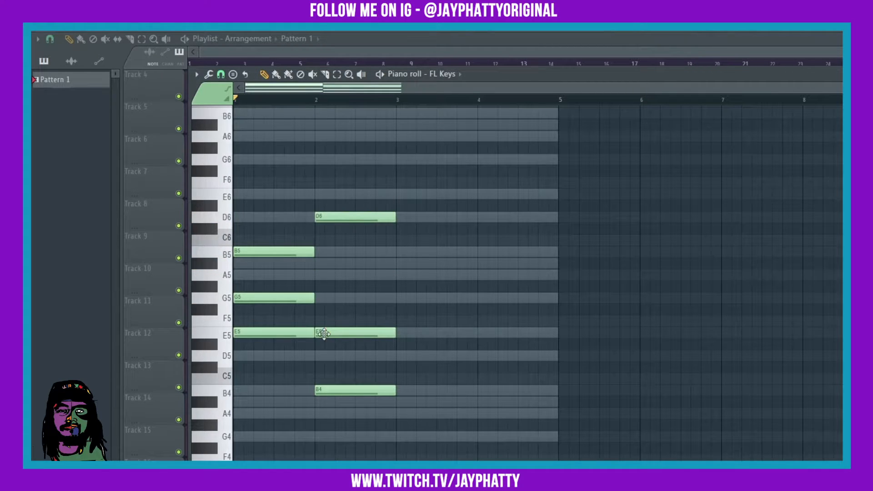
left_click_drag(324, 333, 326, 293)
key("space")
scroll(441, 284, "down", 4)
scroll(467, 284, "up", 2)
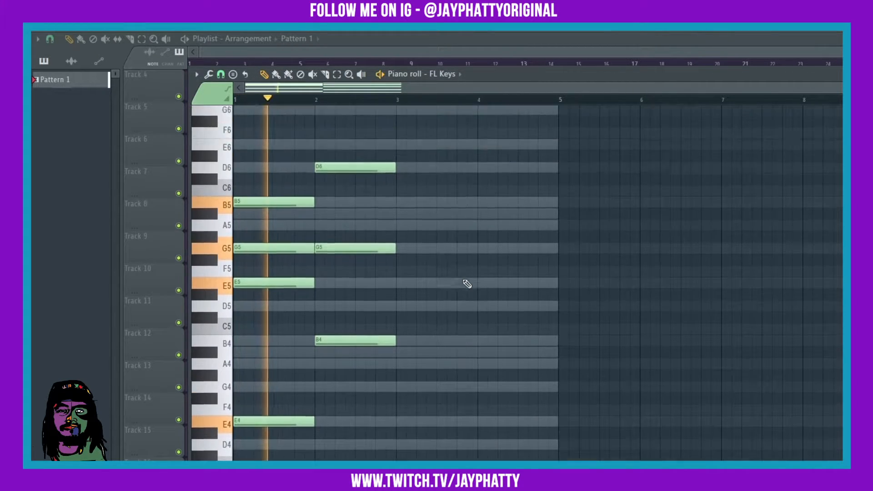
scroll(467, 284, "up", 2)
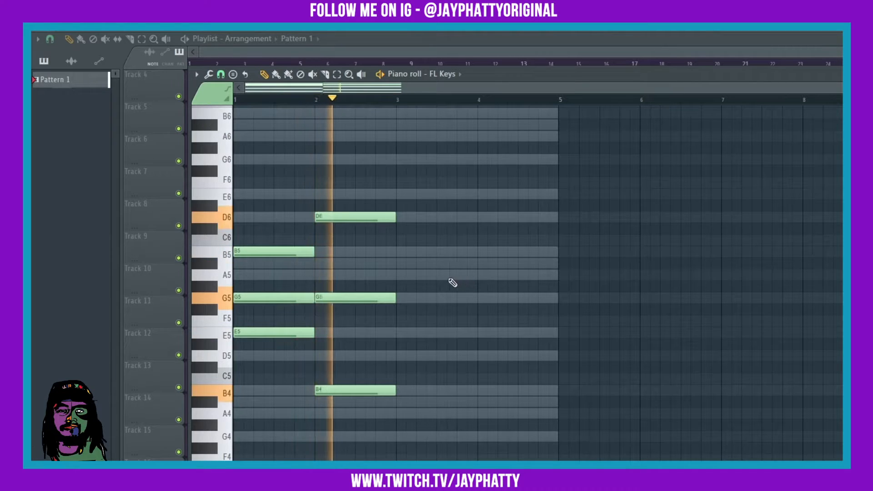
Add one-bar root notes on A5, A4 and A3 at bar 3 while the pattern plays
left_click(403, 333)
key("space")
key("space")
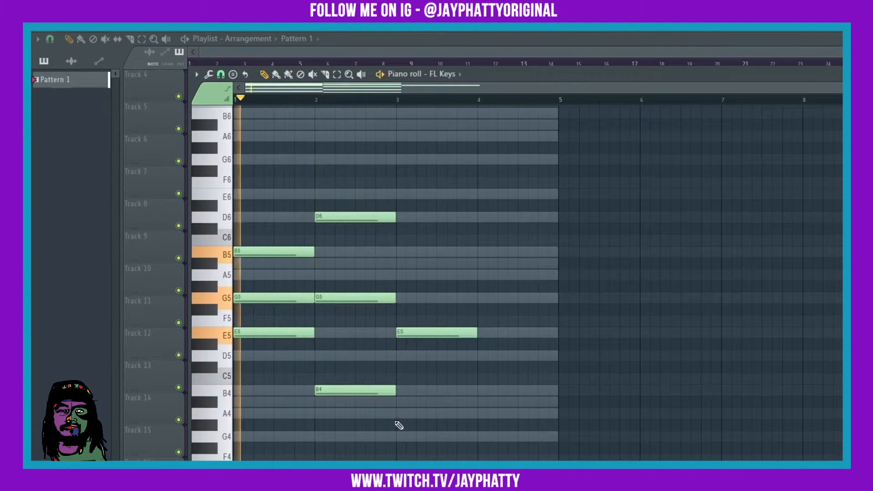
scroll(401, 421, "down", 3)
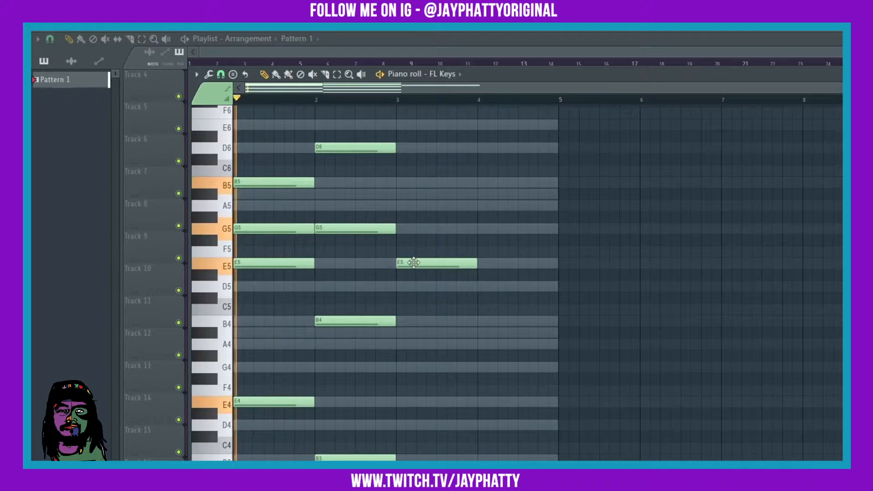
left_click_drag(414, 262, 411, 205)
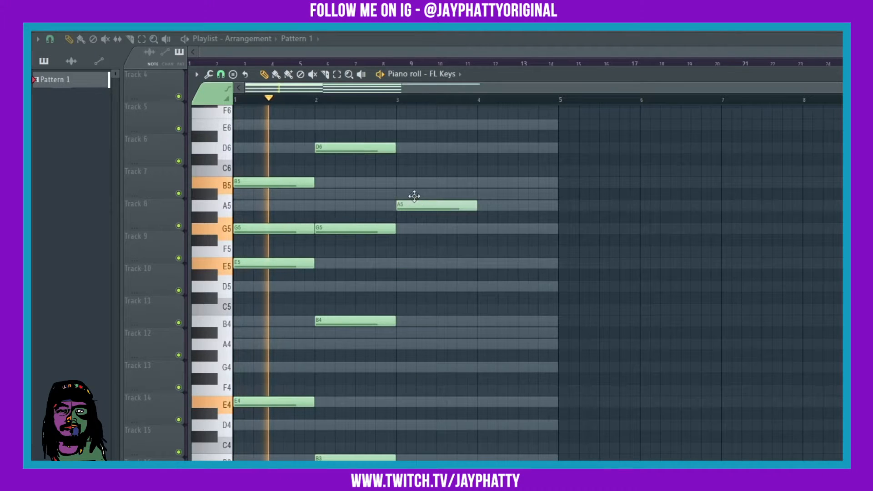
left_click(400, 342)
scroll(419, 412, "down", 3)
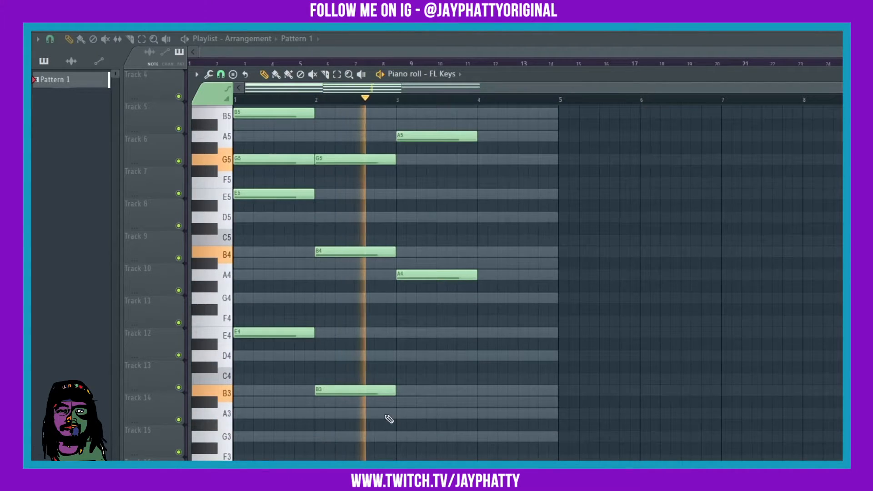
left_click(399, 414)
Restart playback and add one-bar notes on D6 and G6 above the bar 3 root notes
scroll(429, 220, "up", 8)
key("space")
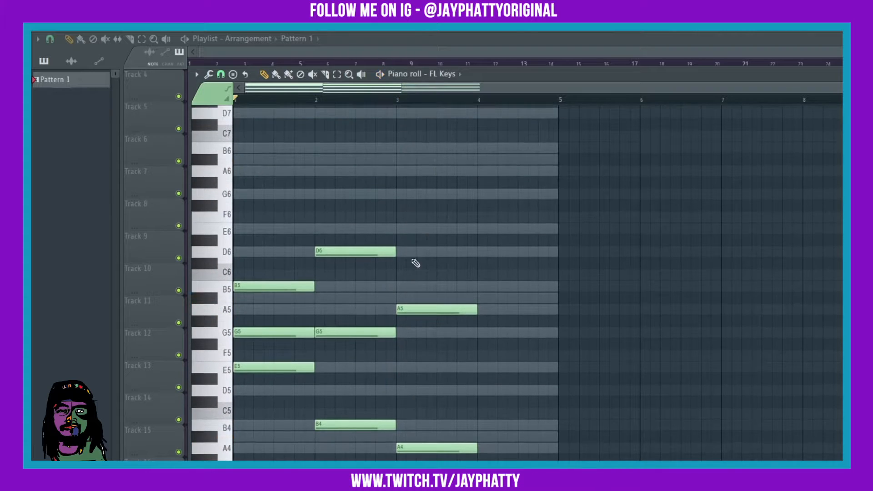
key("space")
left_click(402, 253)
left_click(400, 195)
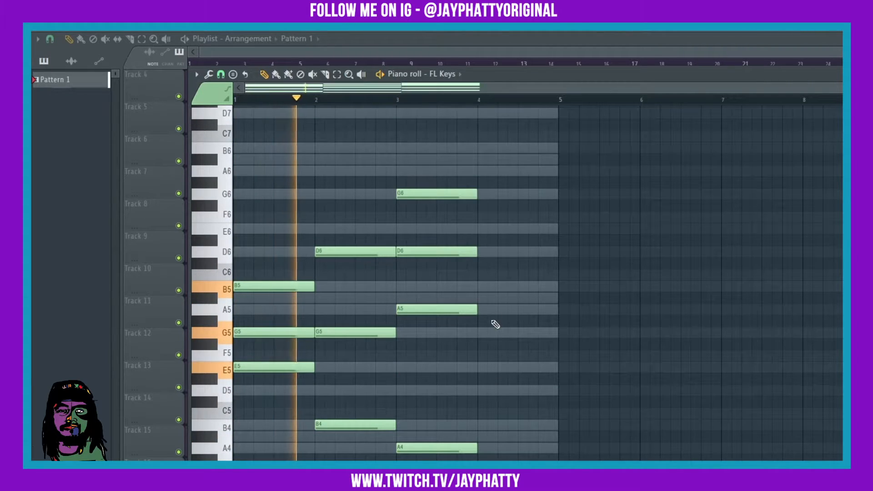
Select all notes of the bar 2 chord, copy them to bar 4, and deselect them
scroll(411, 342, "down", 3)
left_click_drag(332, 142, 352, 458)
left_click_drag(353, 414, 517, 391)
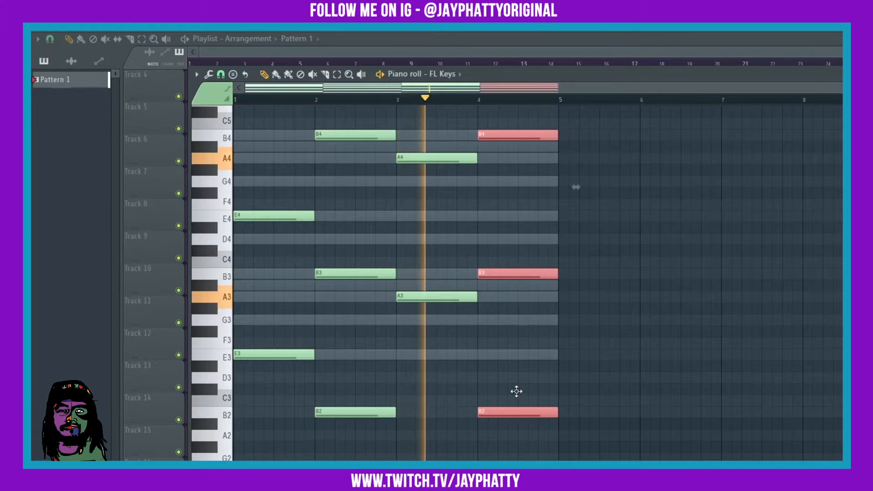
scroll(600, 351, "up", 10)
left_click(612, 346)
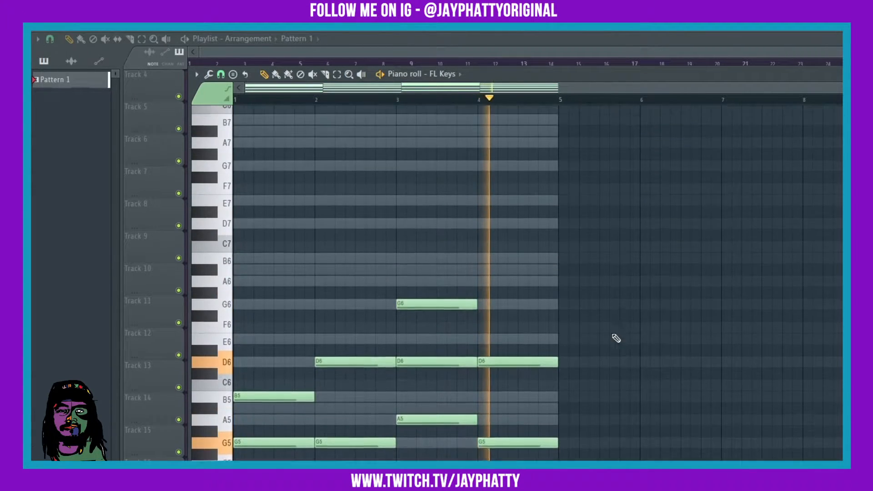
Lower the two upper notes of the bar 4 chord to E5 and B5
scroll(616, 338, "down", 4)
left_click_drag(496, 321, 486, 354)
left_click_drag(513, 241, 521, 277)
scroll(579, 281, "down", 3)
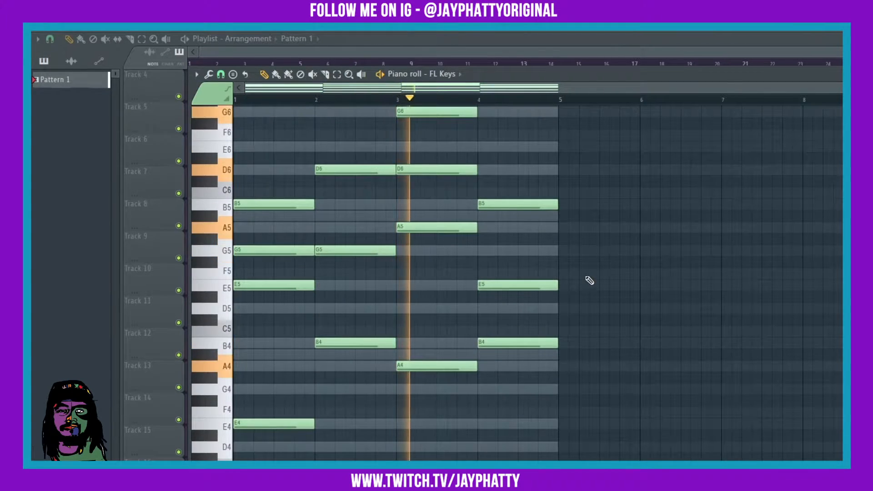
Listen through the four-bar progression, stop playback, and review all the chords in one view
scroll(667, 249, "down", 2)
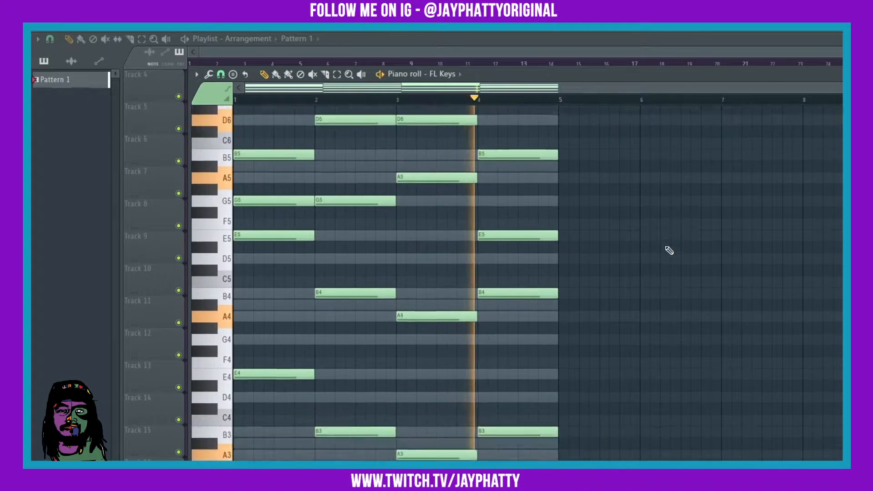
scroll(669, 250, "up", 3)
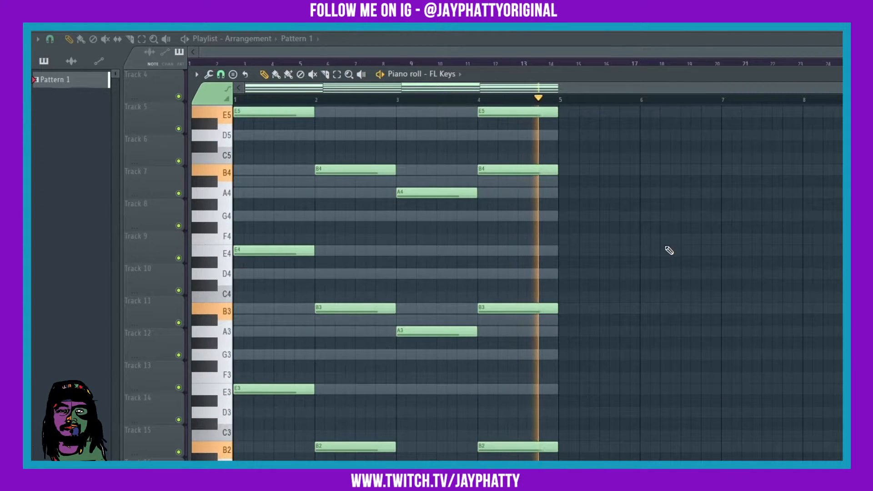
scroll(660, 248, "up", 4)
scroll(654, 247, "up", 4)
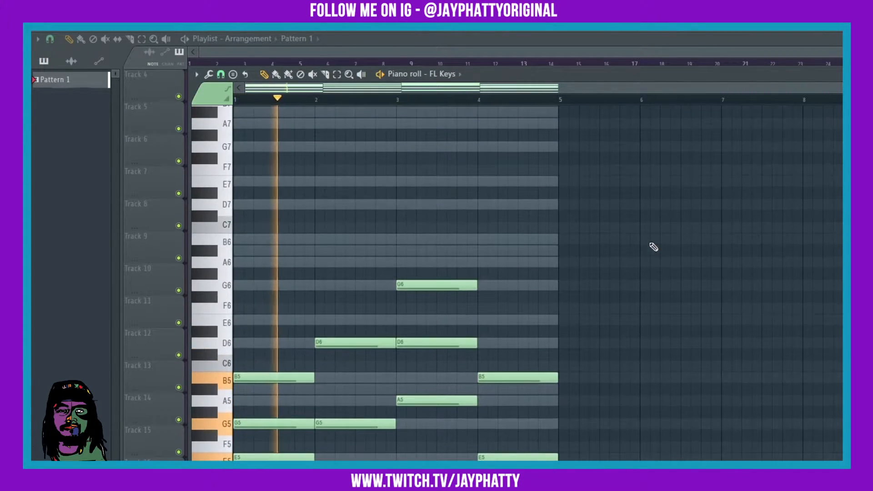
key("space")
scroll(654, 247, "down", 7)
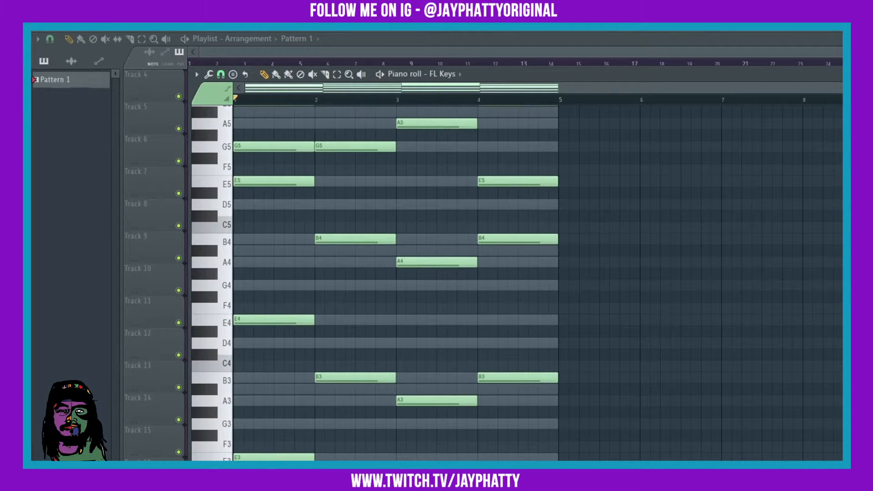
scroll(680, 246, "down", 5)
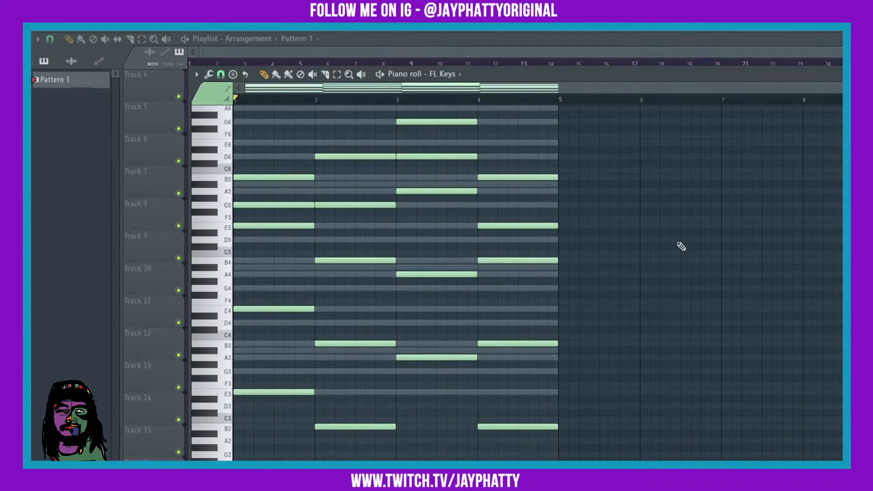
Select all notes, randomize their velocity upward with the piano roll randomizer, and accept the result
key("ctrl+a")
key("alt+r")
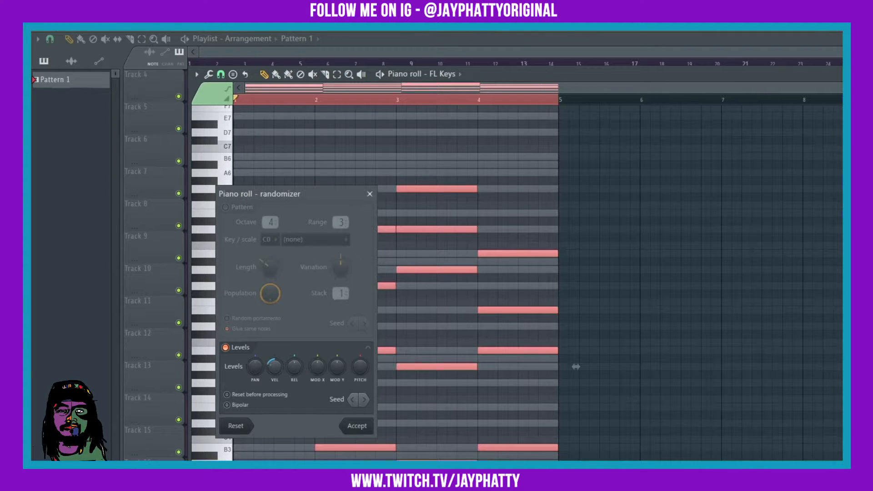
key("space")
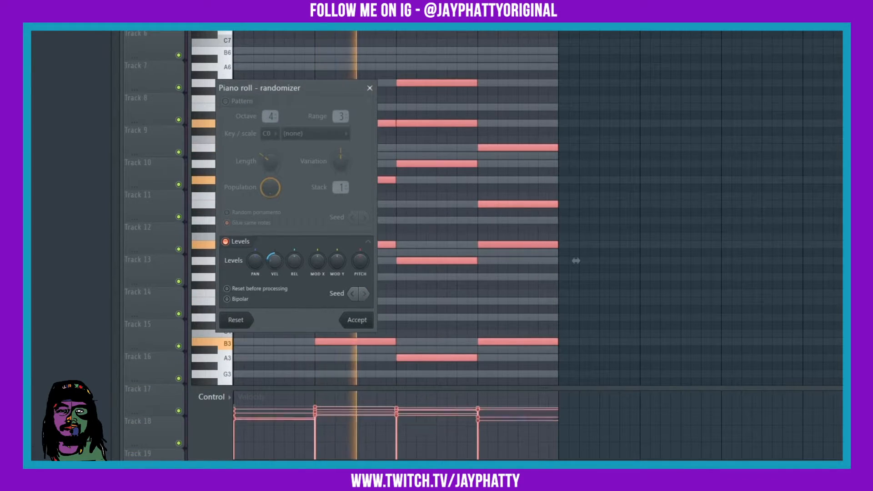
key("space")
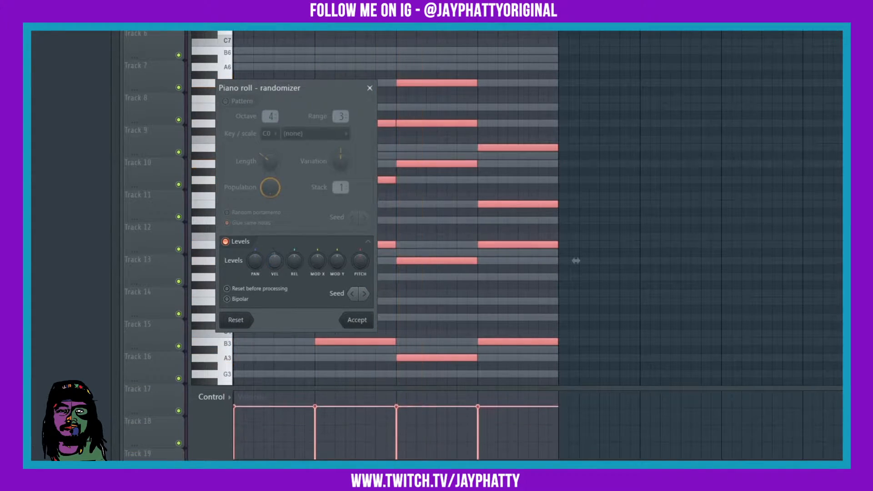
left_click_drag(275, 261, 275, 243)
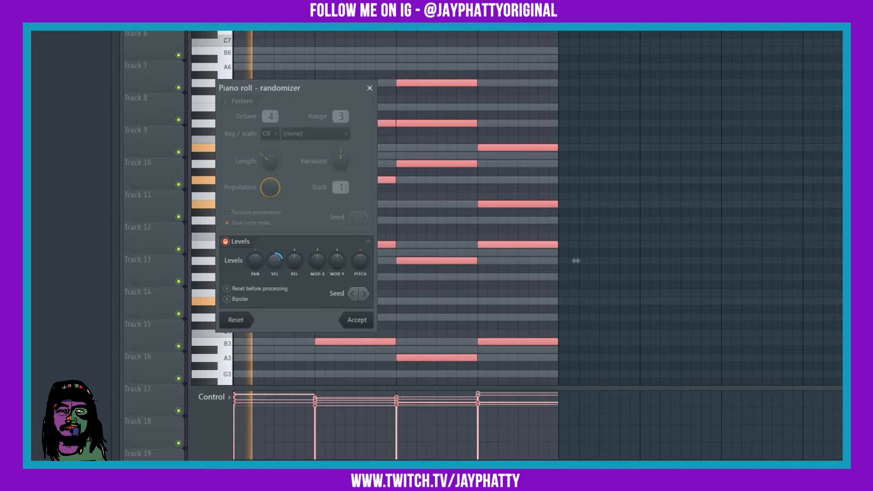
key("space")
left_click(361, 325)
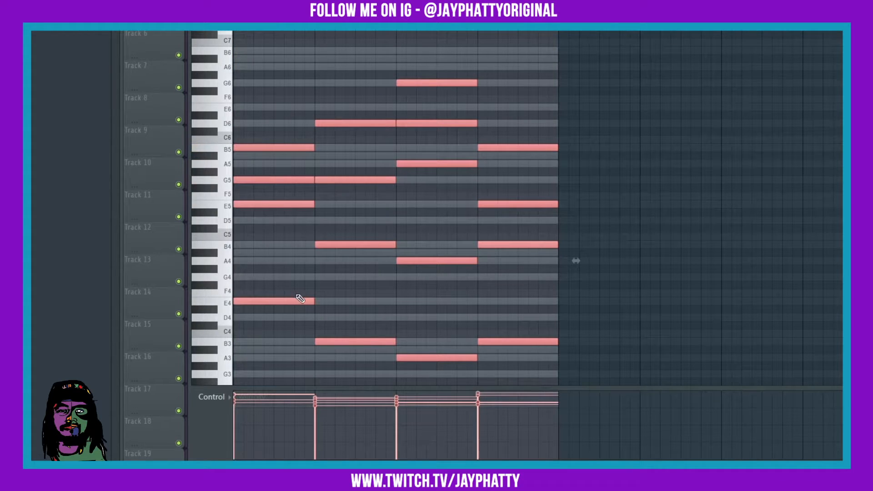
Lower the velocity of all selected notes together, play the pattern, and deselect the notes
scroll(301, 302, "down", 3)
key("space")
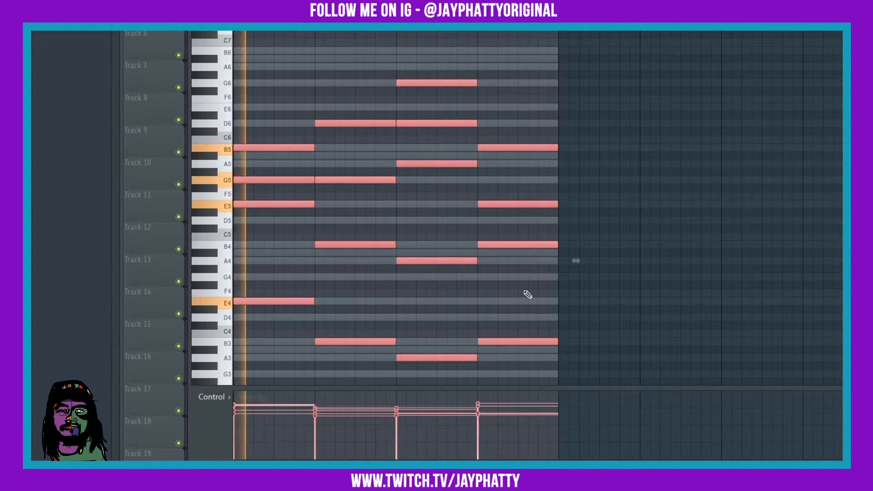
left_click(612, 277, "ctrl")
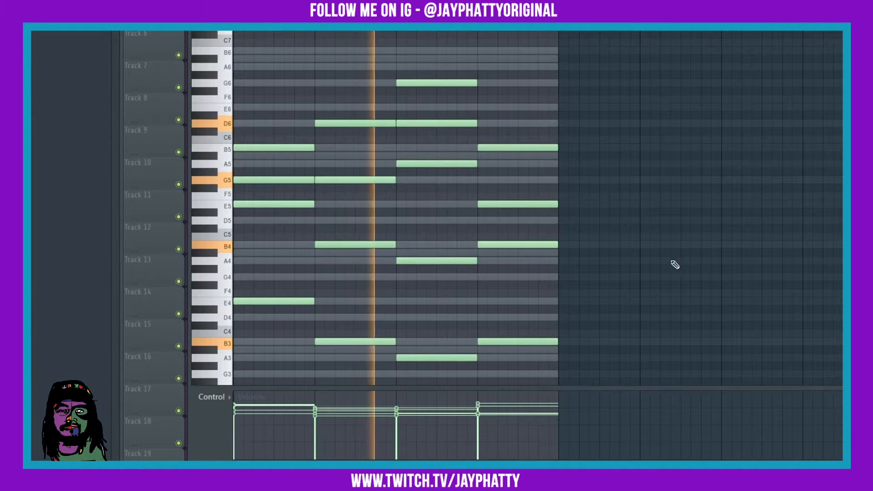
scroll(422, 273, "down", 5)
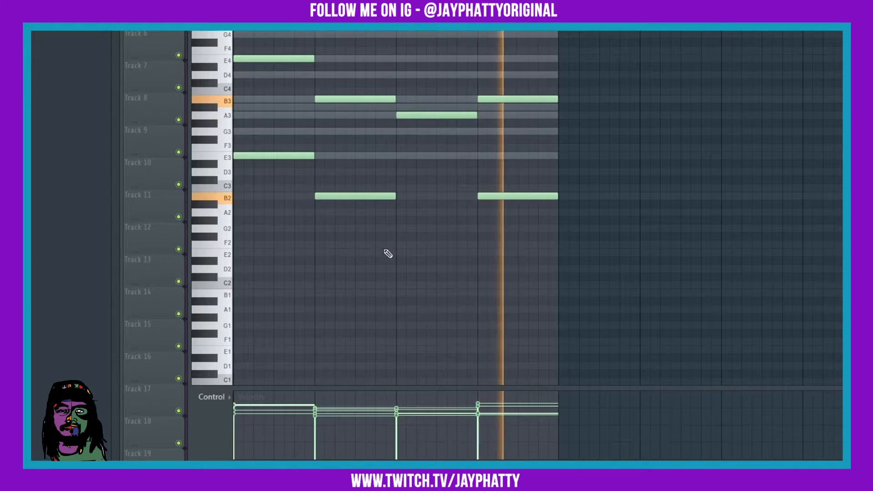
Select the notes of the bar 2 chord and vary their velocities individually
scroll(373, 273, "up", 1)
left_click_drag(357, 304, 343, 48)
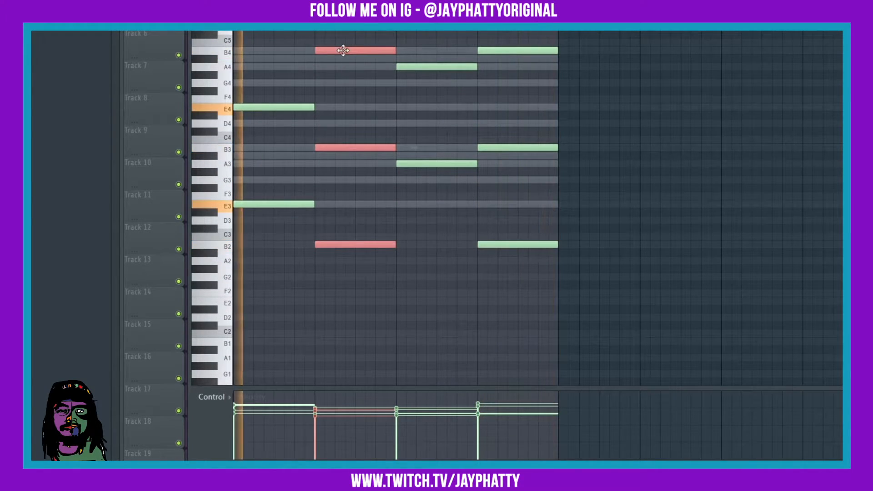
left_click_drag(436, 288, 436, 49)
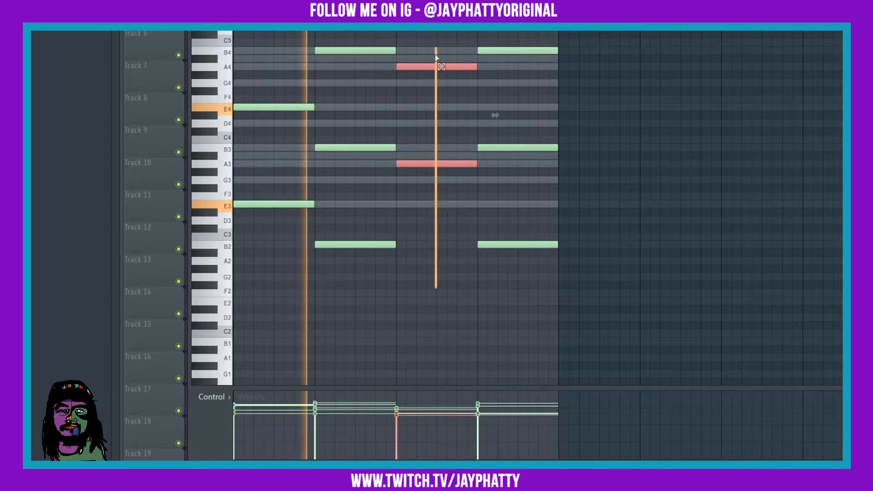
scroll(442, 76, "up", 5)
left_click_drag(352, 143, 353, 195)
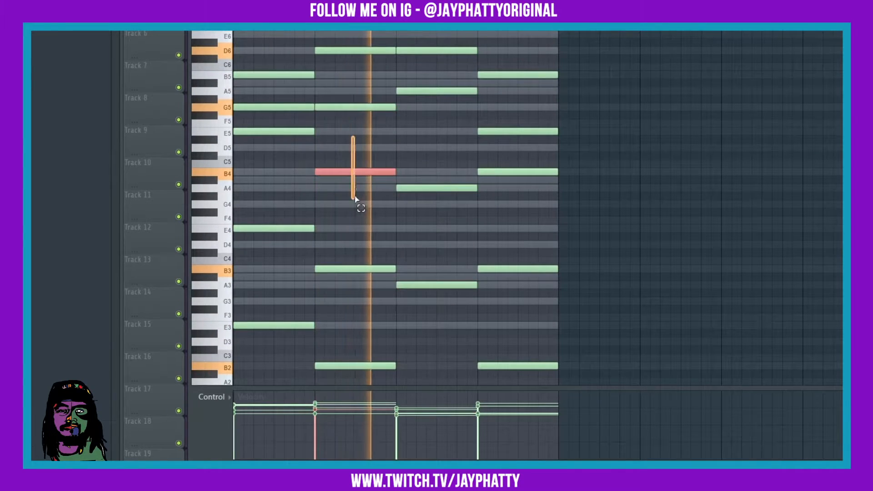
left_click_drag(343, 234, 345, 360)
left_click_drag(349, 322, 349, 367)
left_click_drag(348, 206, 363, 92)
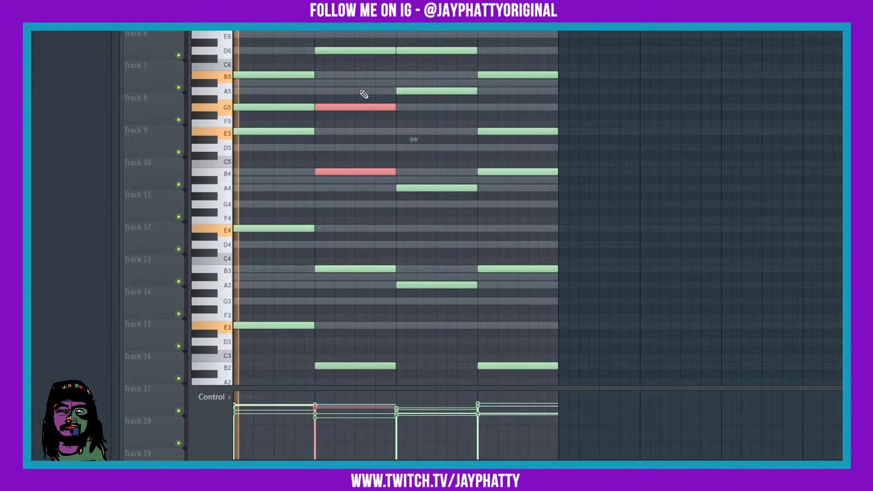
Select the bar 3 chord notes, randomize their velocities with the piano roll randomizer, and accept the result
left_click(690, 146, "ctrl")
scroll(670, 153, "down", 3)
left_click_drag(454, 276, 445, 145)
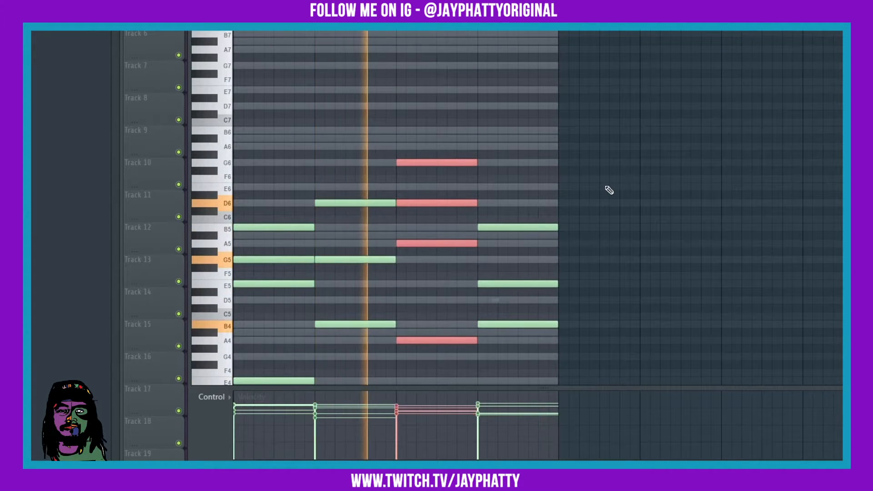
key("alt+r")
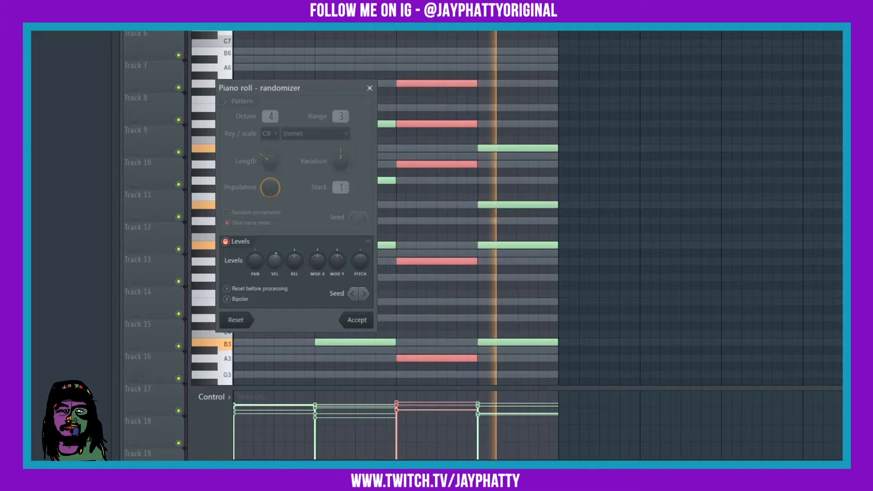
left_click(358, 320)
Listen through the four-bar loop with the new velocities and review its chords from the lowest to the highest octave
scroll(701, 253, "down", 5)
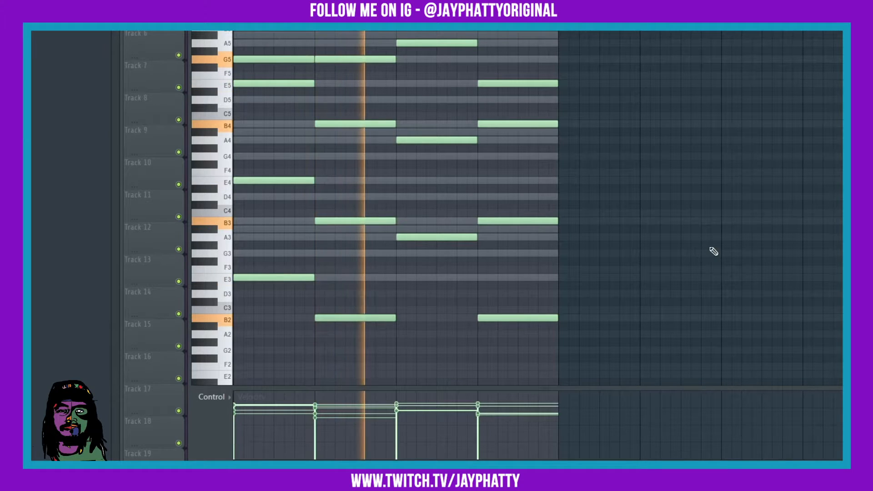
scroll(505, 248, "up", 2)
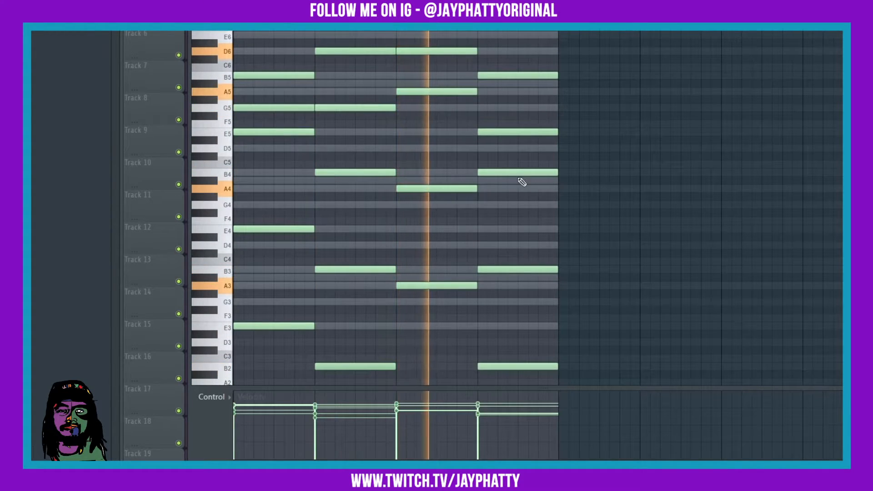
scroll(437, 118, "up", 2)
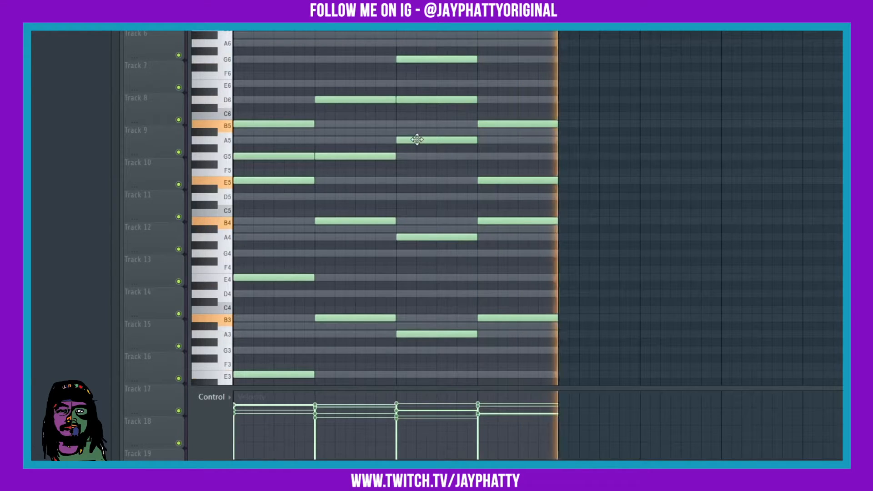
scroll(655, 214, "up", 5)
scroll(630, 201, "down", 4)
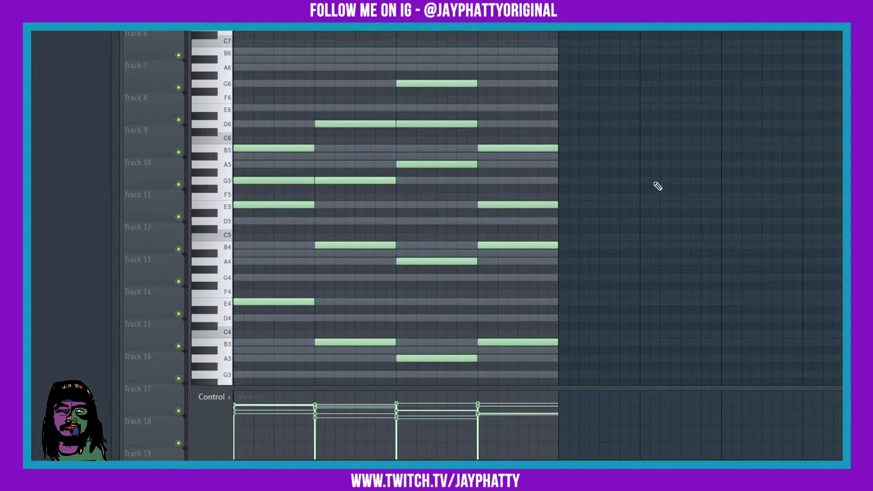
scroll(673, 179, "up", 2)
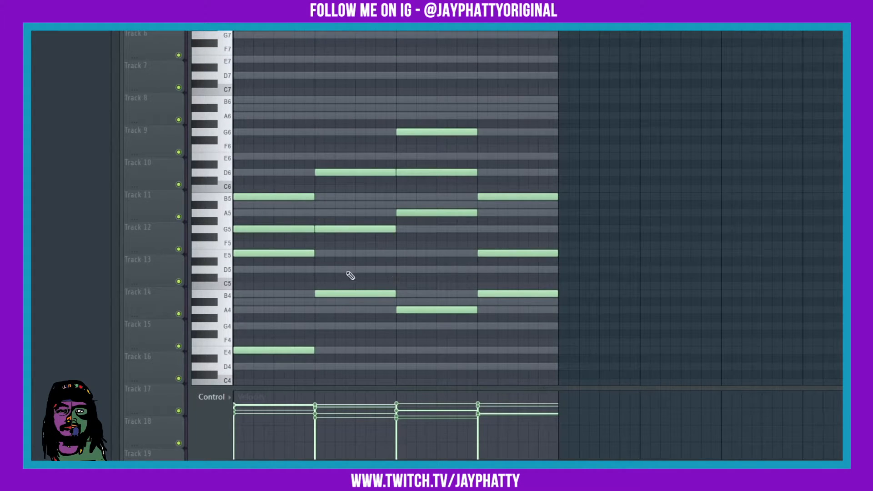
scroll(290, 247, "down", 2)
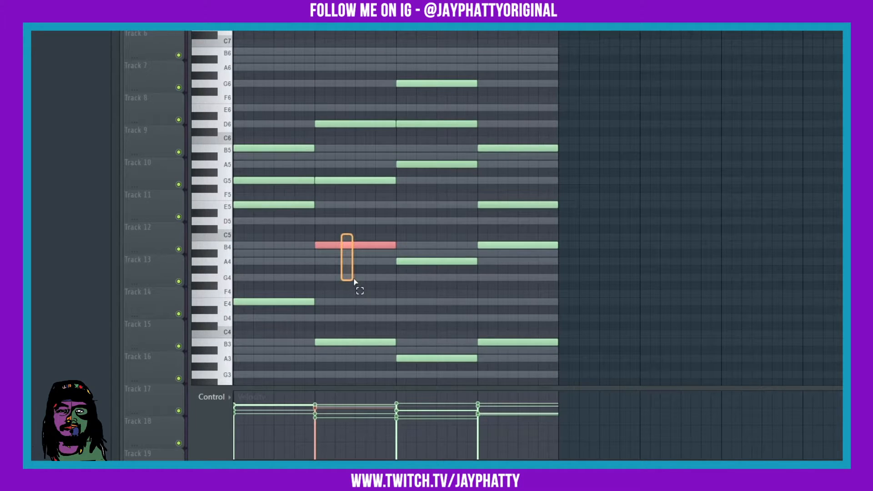
Duplicate all notes of the four-bar progression into bars 5 to 8 and deselect the copies
key("ctrl+a")
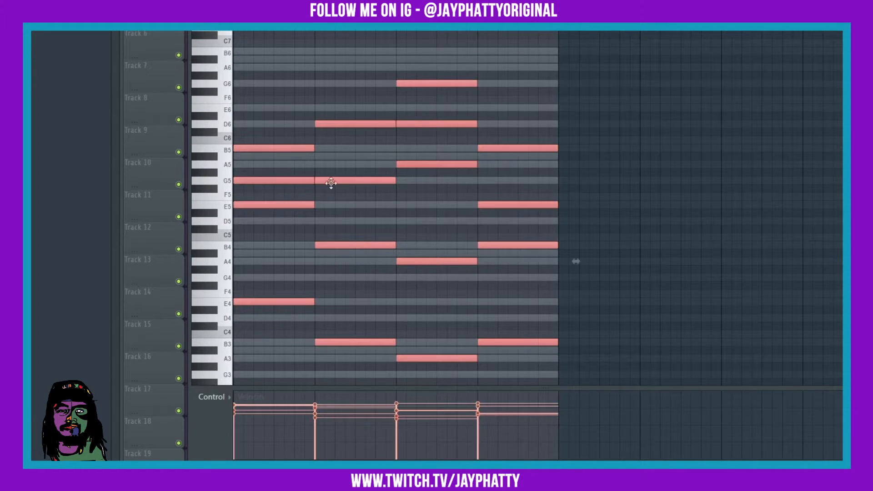
scroll(238, 211, "down", 3)
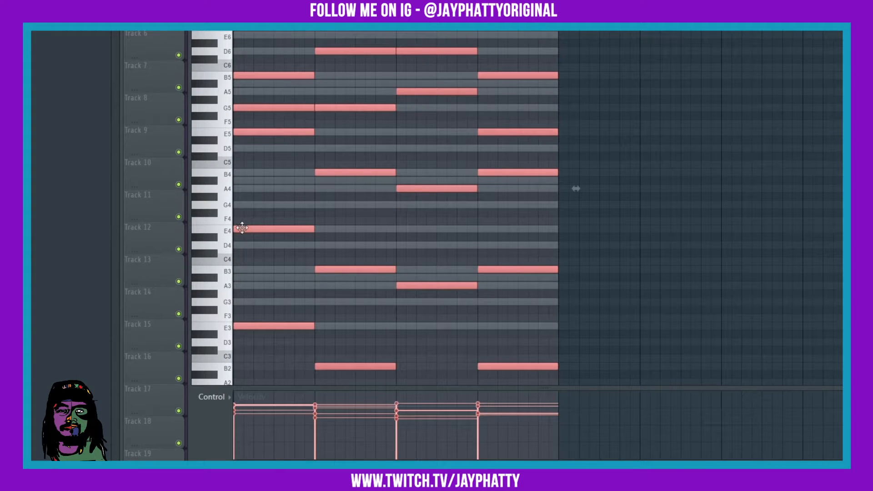
left_click_drag(249, 233, 575, 221)
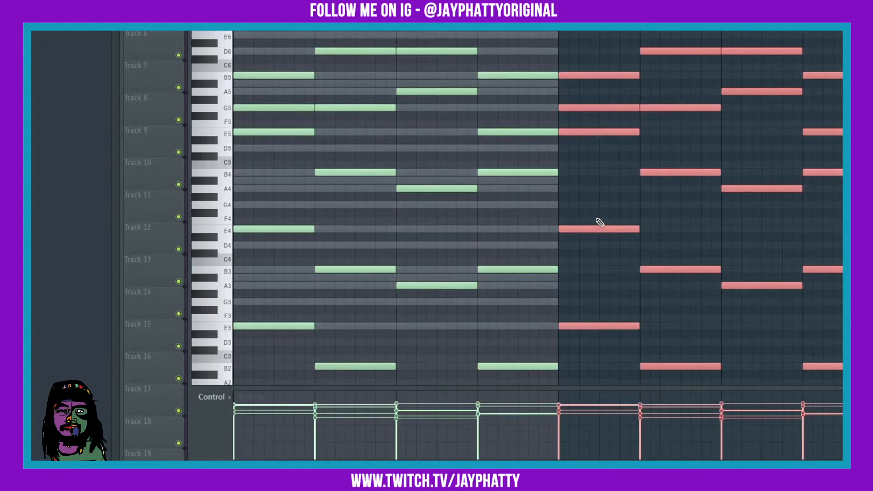
left_click(597, 218, "ctrl")
Raise the E5 note of the bar 5 chord one octave to E6 and deselect it
scroll(587, 217, "up", 1)
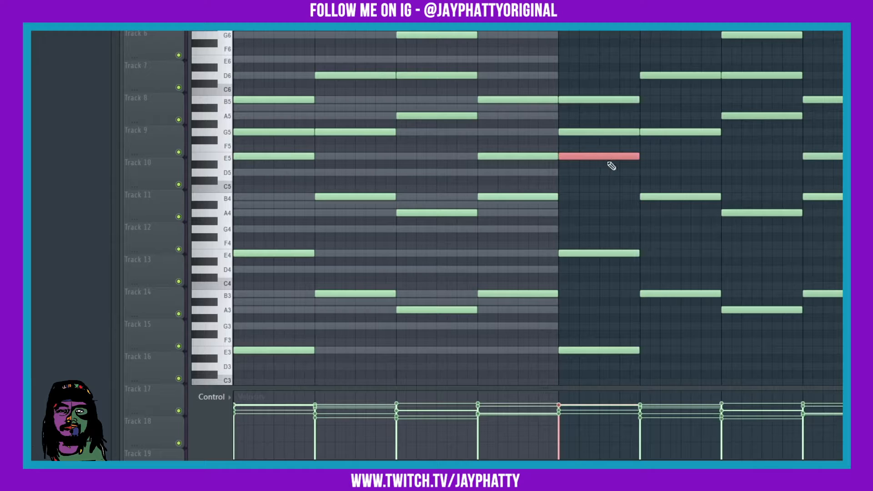
key("ctrl+Up")
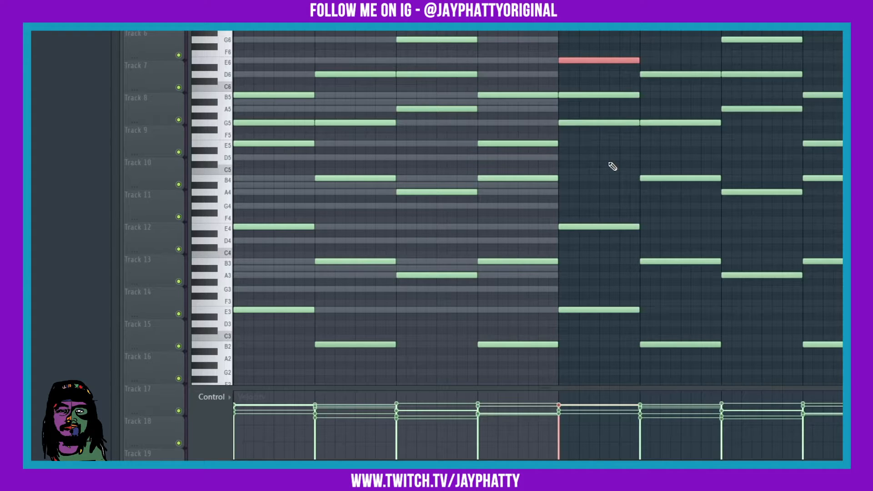
key("ctrl+d")
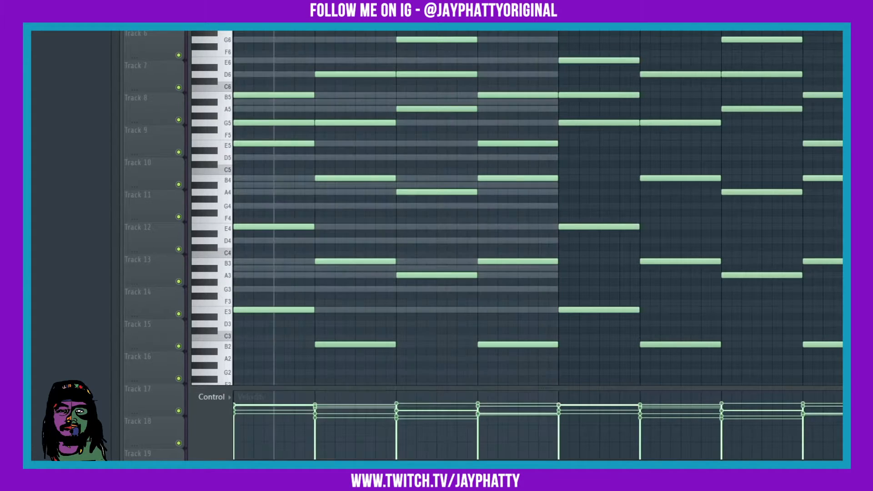
Play the progression through the transition into bar 5 to check the altered chord, and stop playback
left_click(600, 32)
key("space")
key("space")
key("space")
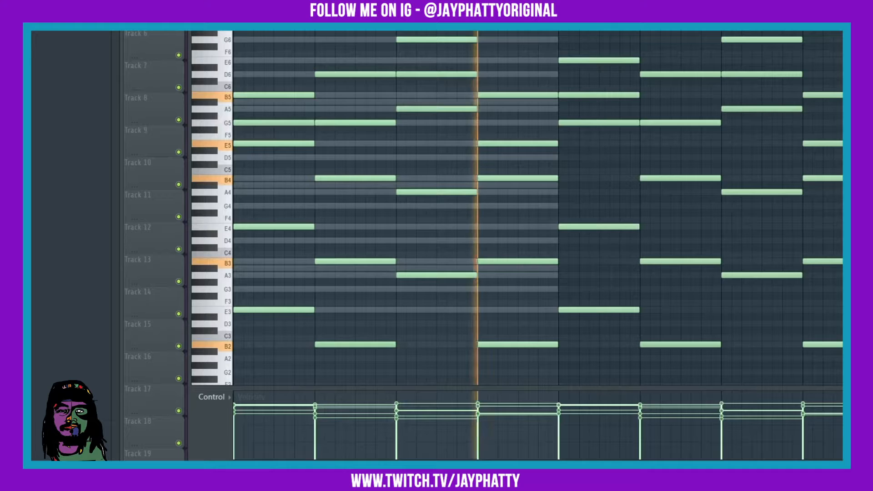
scroll(598, 326, "down", 2)
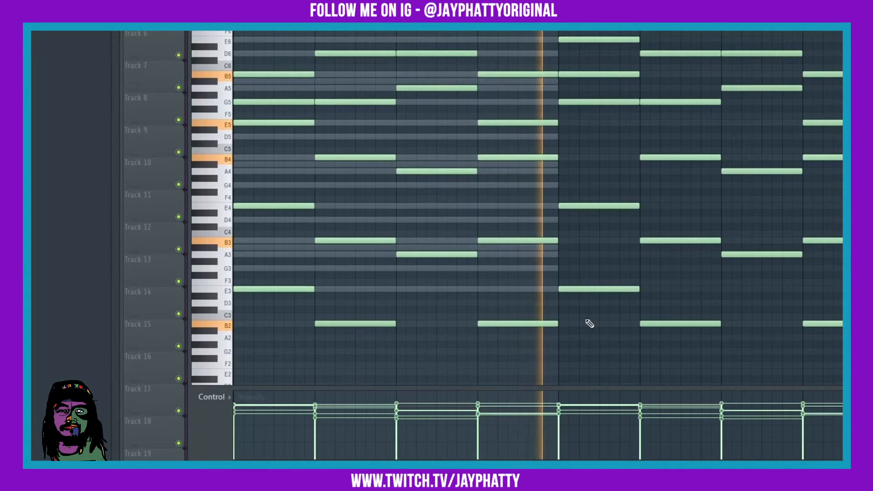
key("space")
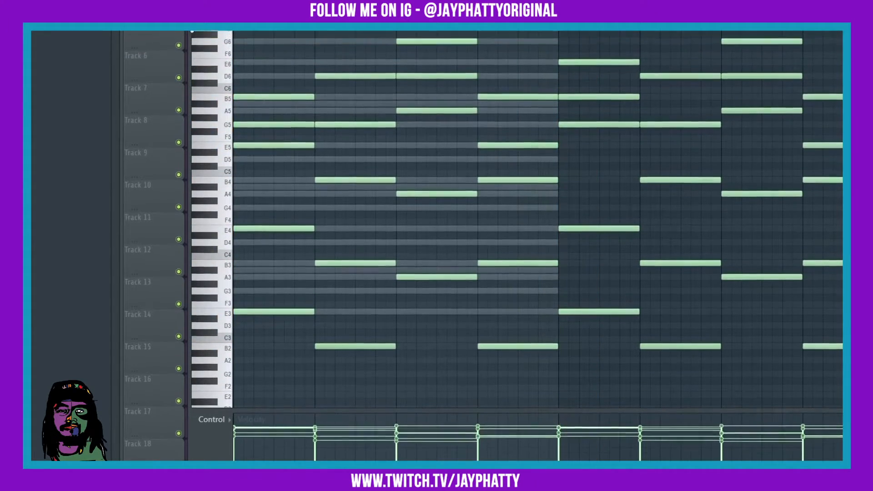
key("space")
key("space")
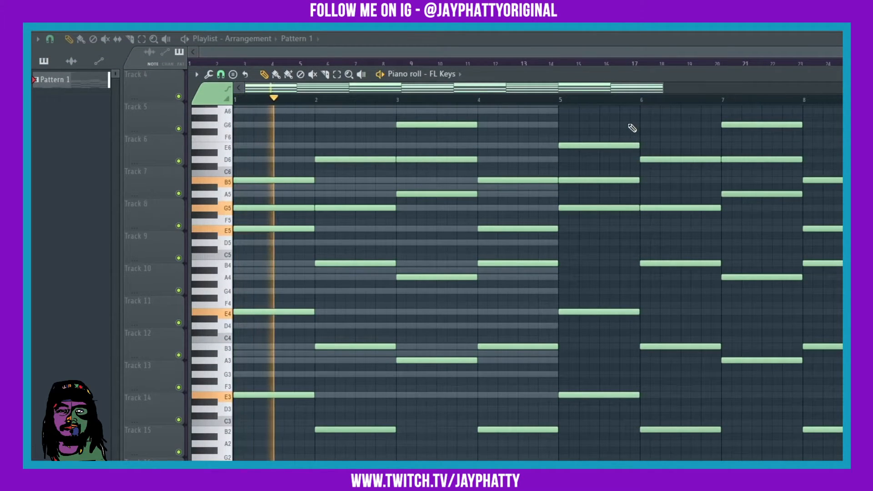
key("space")
key("space")
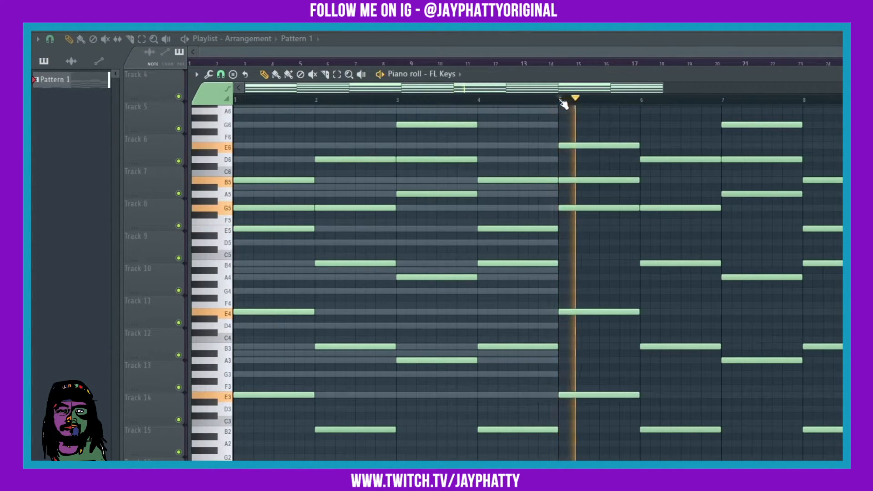
key("space")
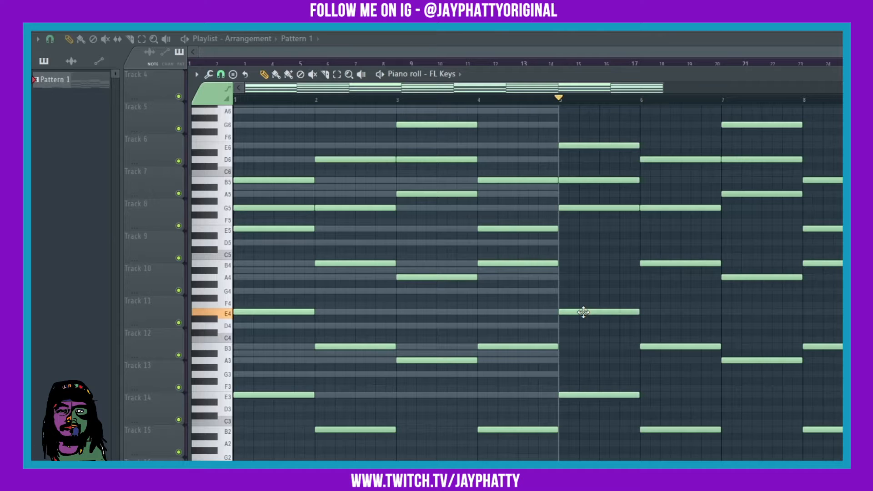
Raise B4 in bar 6, A5 in bar 7 and B5 in bar 8 one octave each
scroll(591, 333, "down", 3)
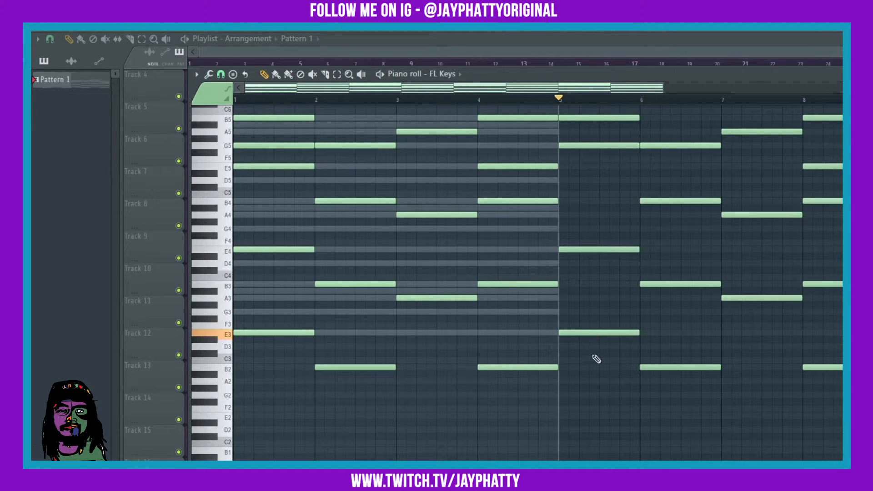
scroll(597, 360, "up", 7)
scroll(691, 332, "down", 3)
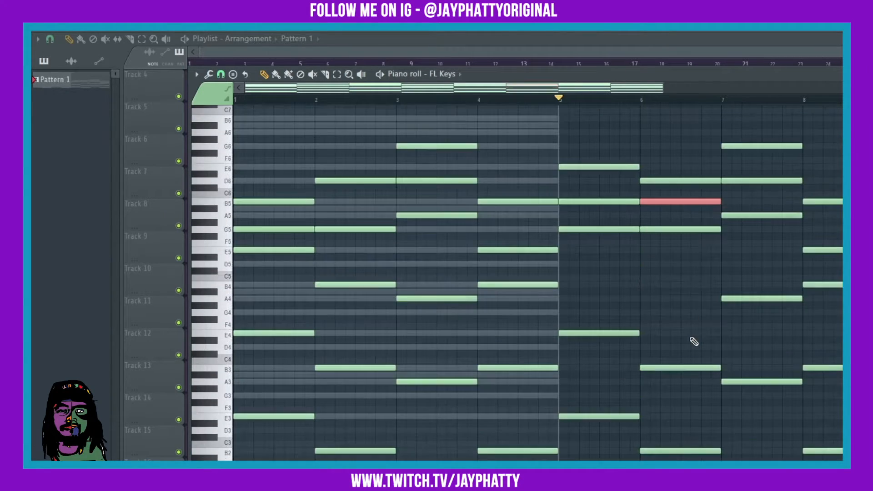
key("ctrl+Up")
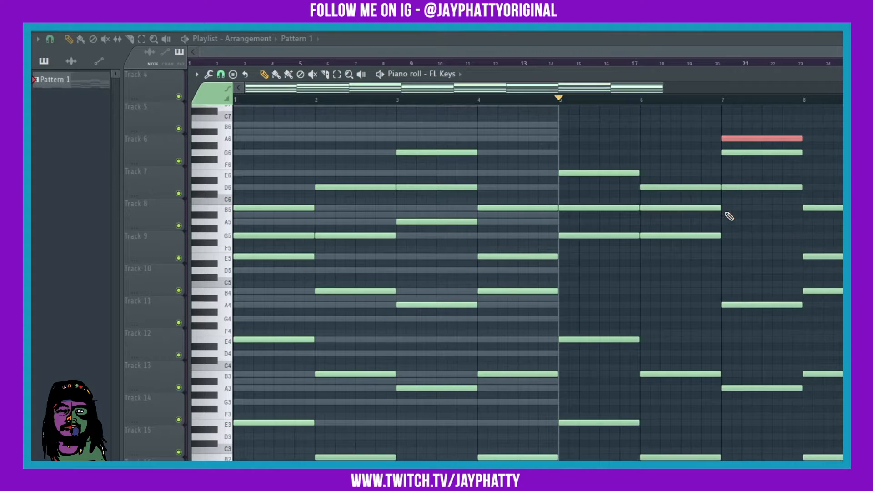
key("ctrl+Up")
Play the eight-bar progression starting from bar 5, review all its chords, stop playback, and return to bar 1
key("space")
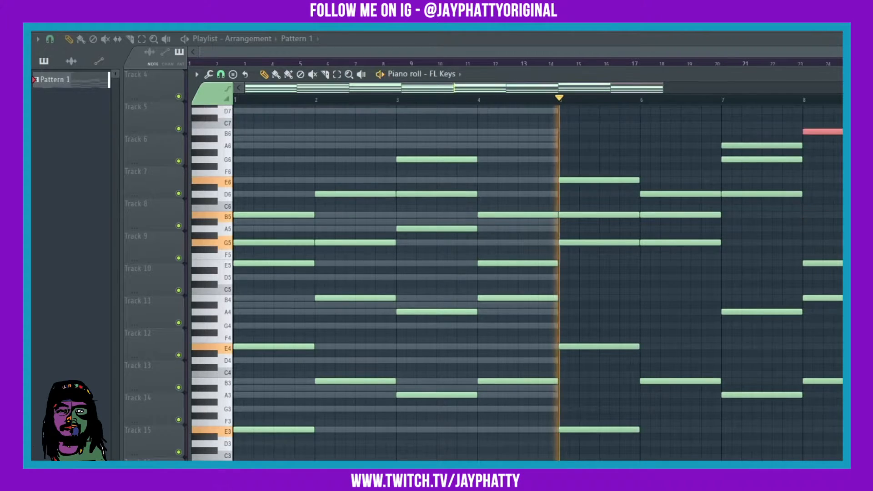
scroll(721, 110, "down", 3)
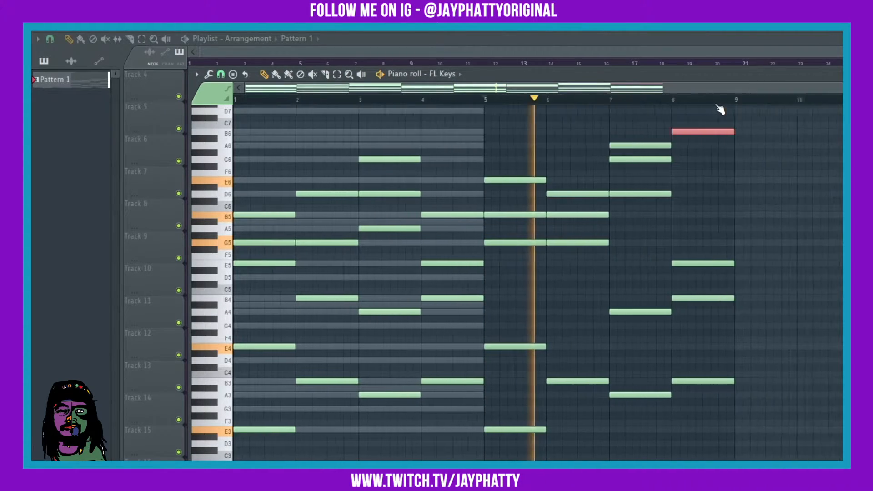
left_click(784, 175, "ctrl")
scroll(669, 213, "up", 1)
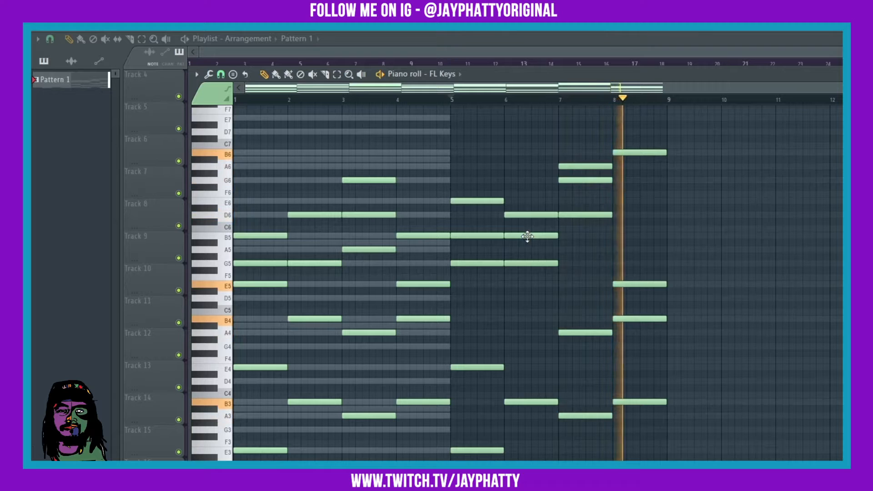
scroll(548, 404, "down", 2)
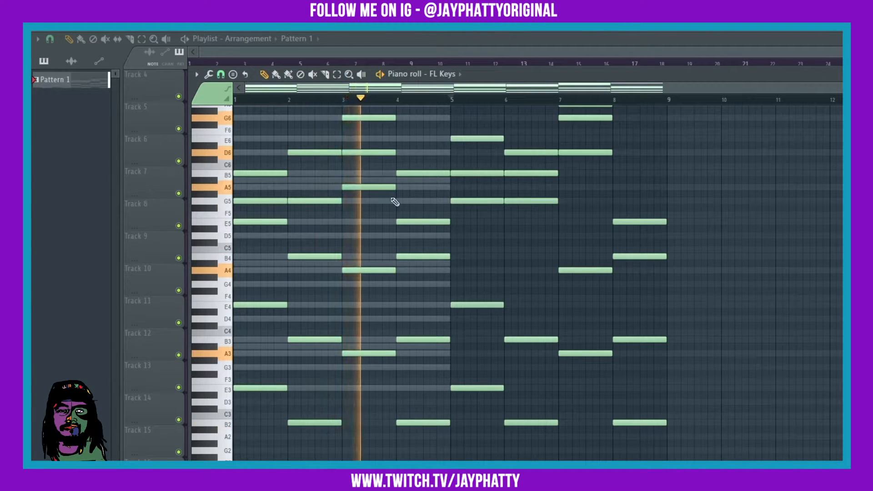
scroll(761, 231, "up", 3)
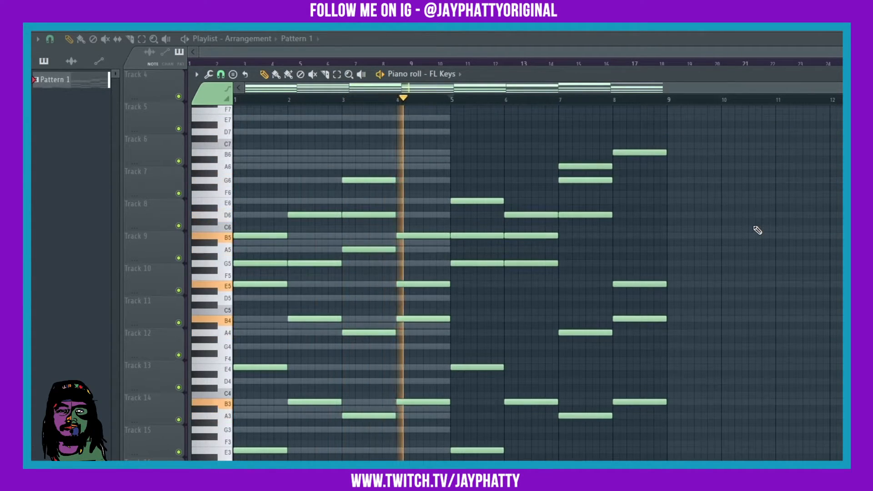
scroll(741, 228, "up", 2)
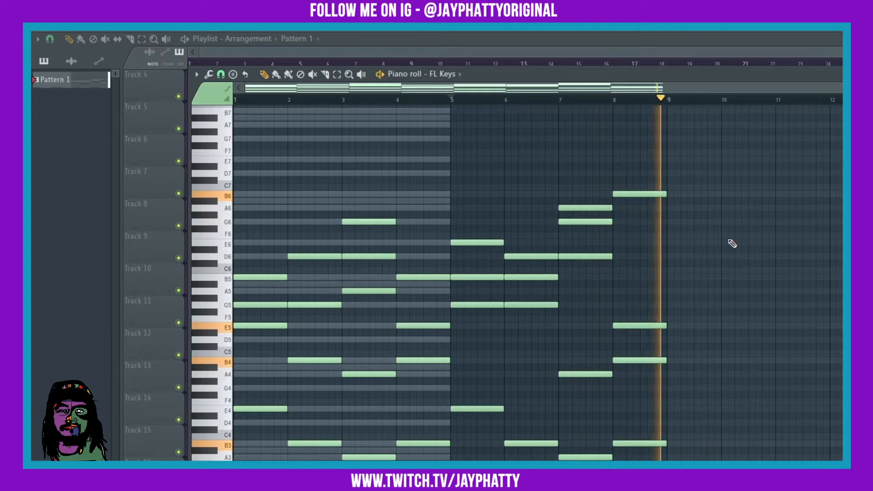
key("space")
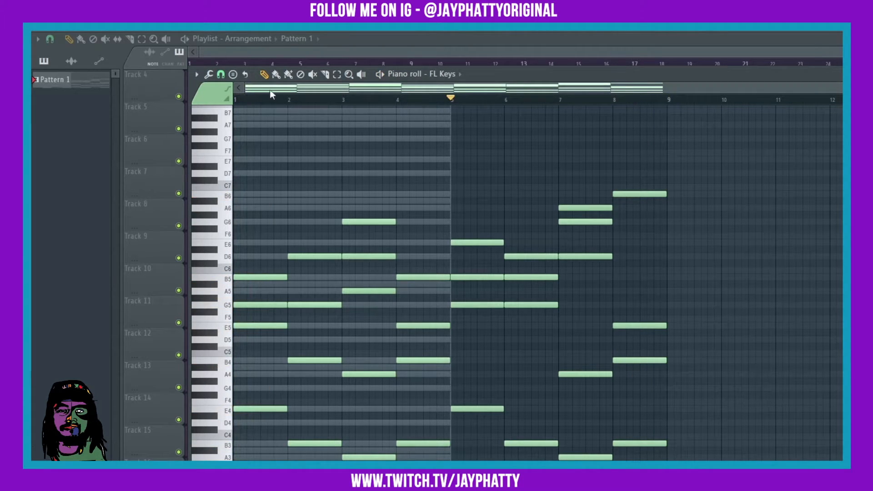
scroll(736, 240, "down", 5)
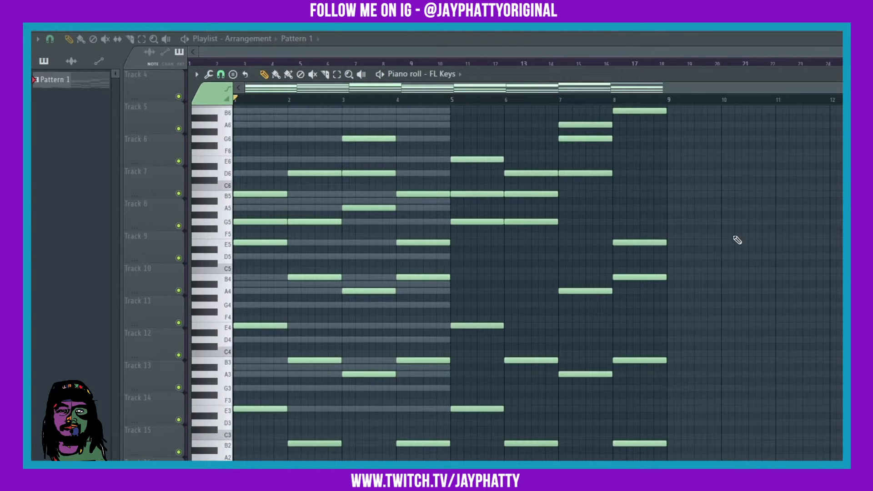
With bars 1 to 8 set as the time selection, slice the bar 1 chord at three-quarters of the bar and the bar 3 chord in half
key("ctrl+a")
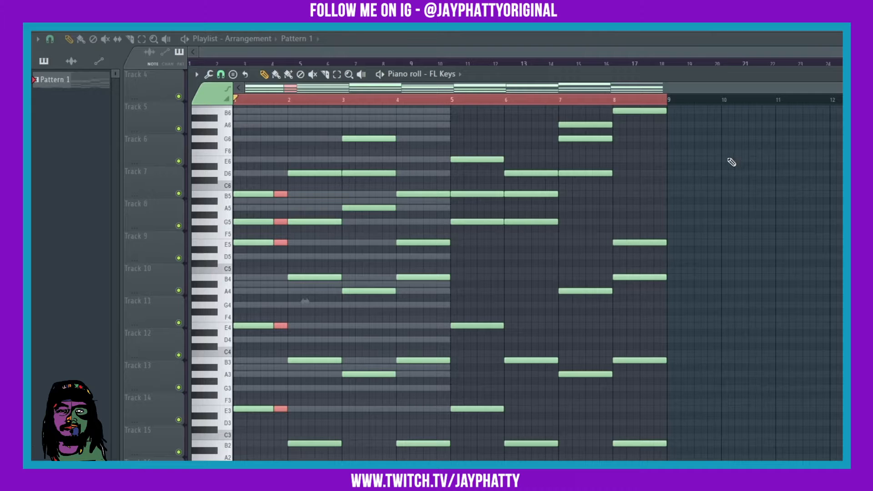
key("space")
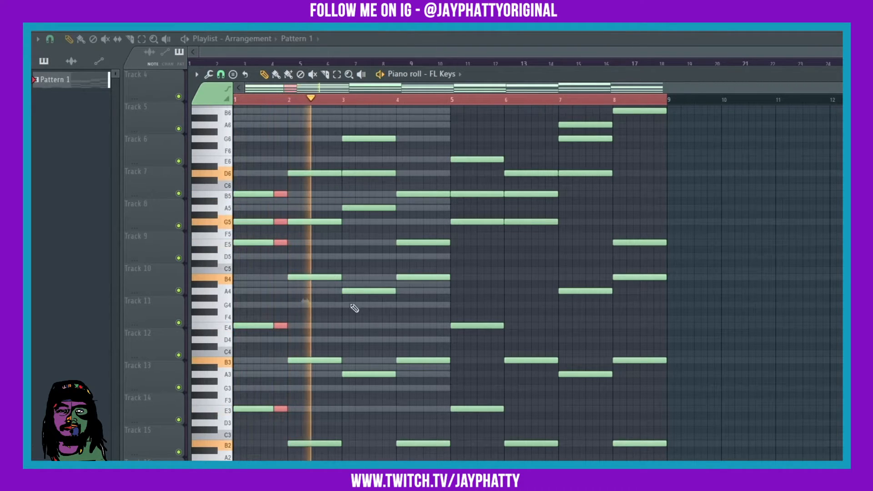
left_click_drag(380, 411, 367, 145)
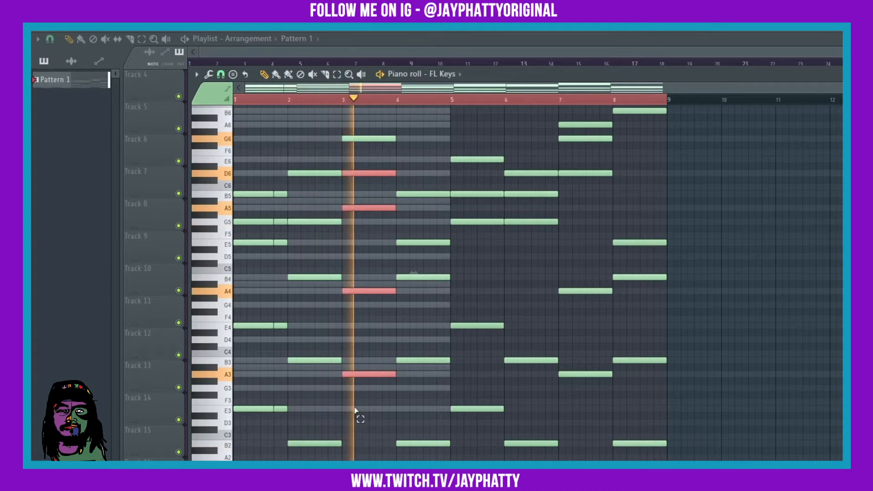
left_click_drag(354, 412, 378, 136)
key("space")
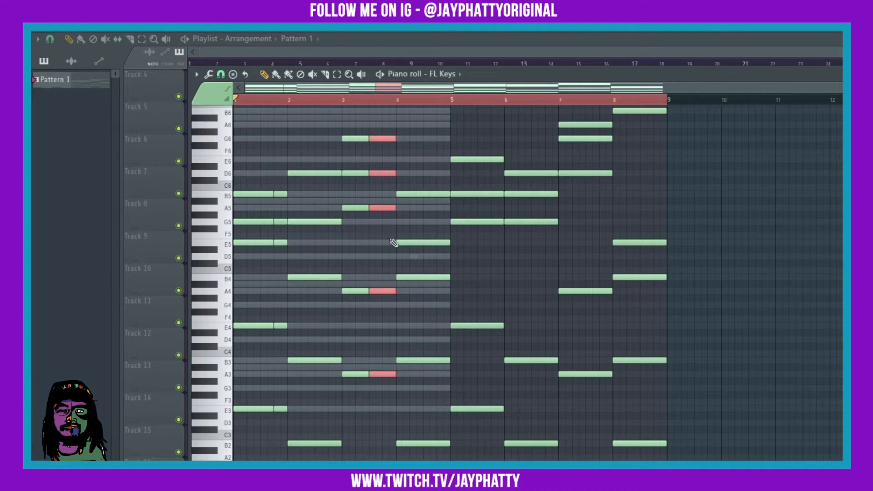
Strum the second half of the bar 3 chord with the Strumizer using a reduced start time strength, and play it from bar 3
key("alt+s")
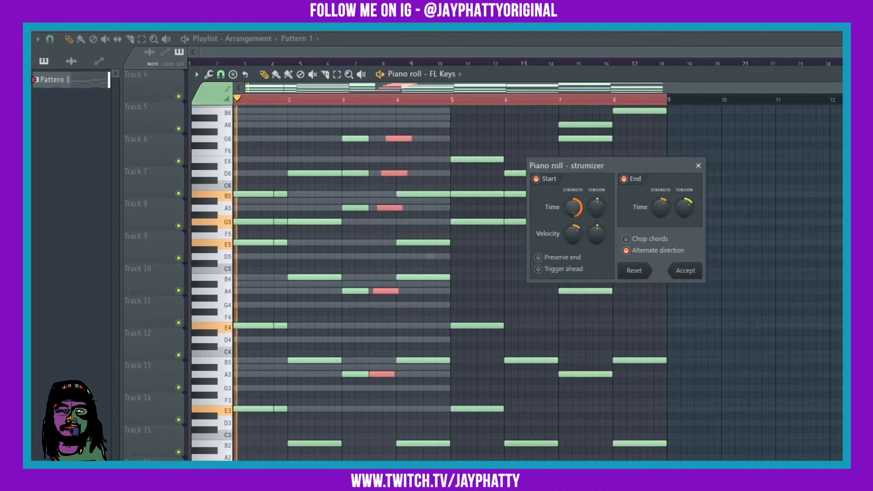
key("space")
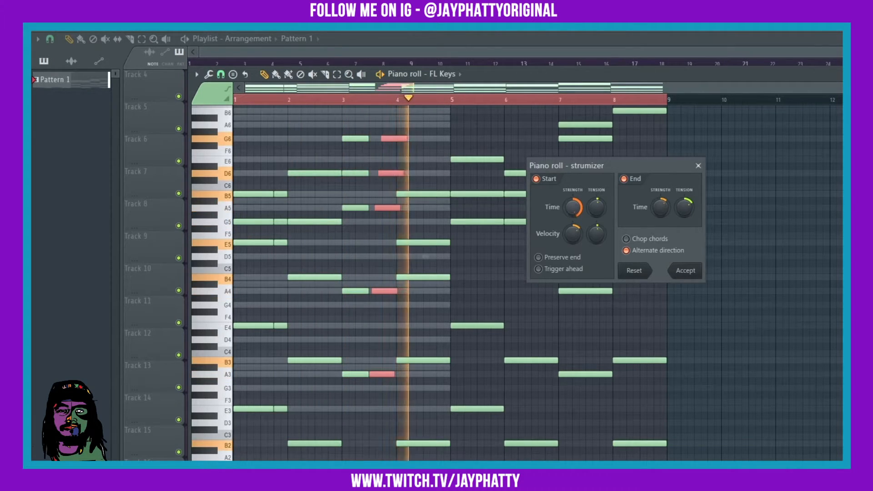
left_click(681, 271)
key("space")
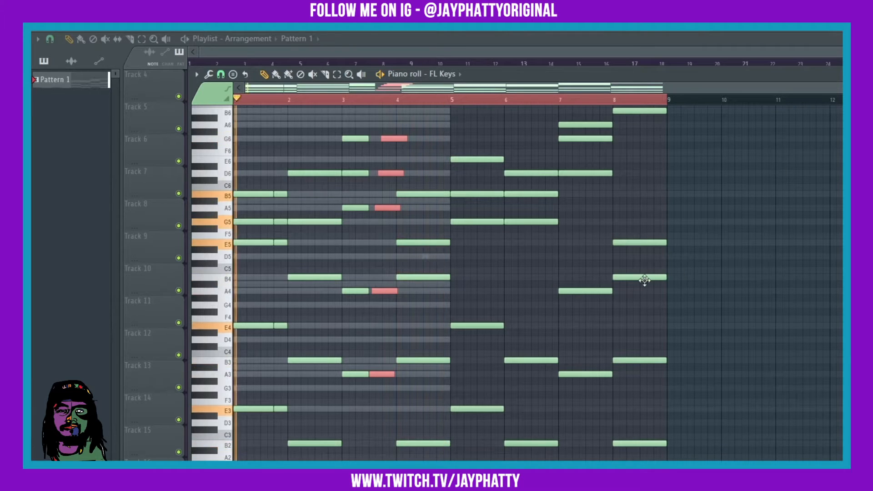
key("space")
left_click(348, 100)
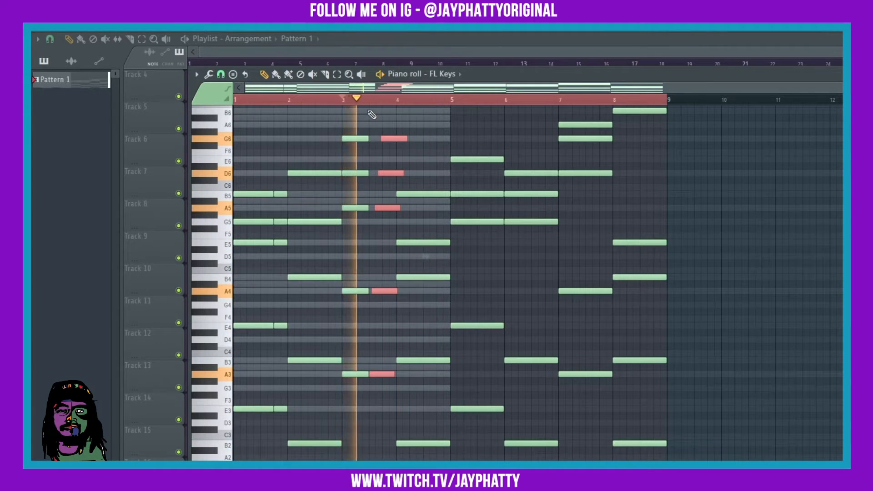
key("space")
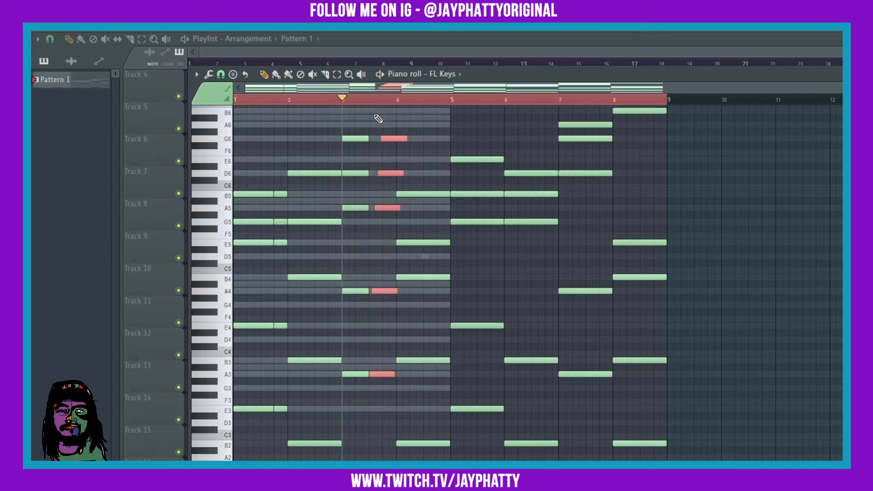
Redo the strum on the second half of the bar 3 chord with a lower start time strength while playing it back
key("alt+s")
key("space")
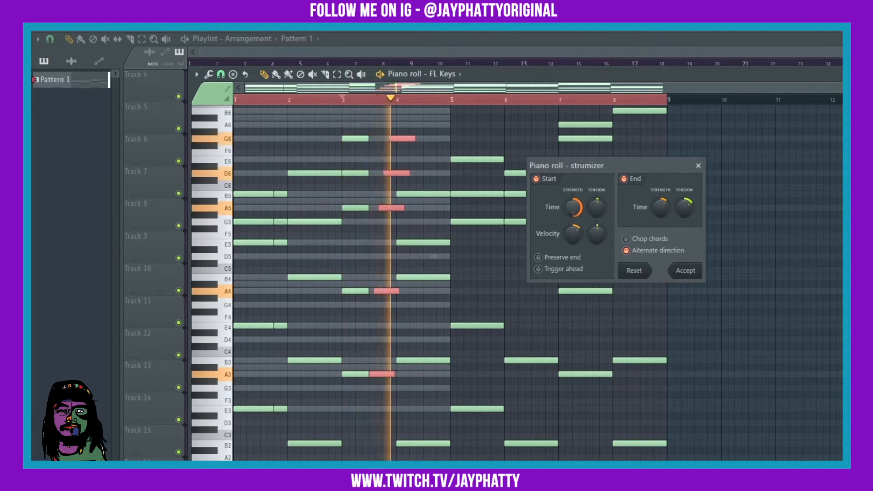
key("space")
key("space")
left_click_drag(571, 210, 571, 216)
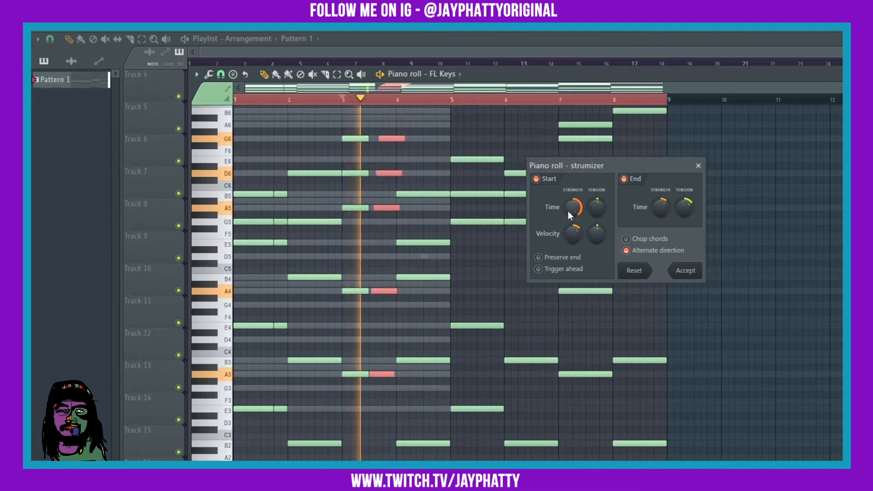
left_click(692, 275)
key("space")
Strum the whole bar 4 chord with the same Strumizer settings, then deselect its notes
left_click_drag(421, 456, 421, 194)
key("space")
key("alt+s")
key("space")
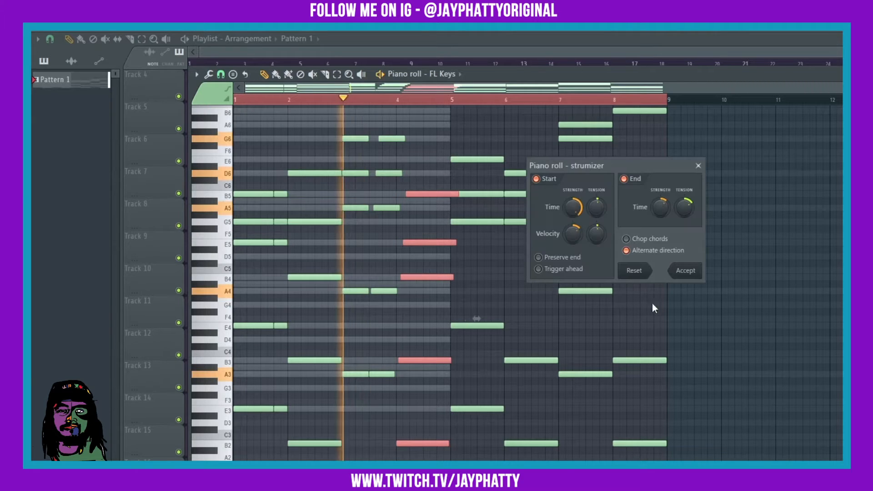
left_click(688, 272)
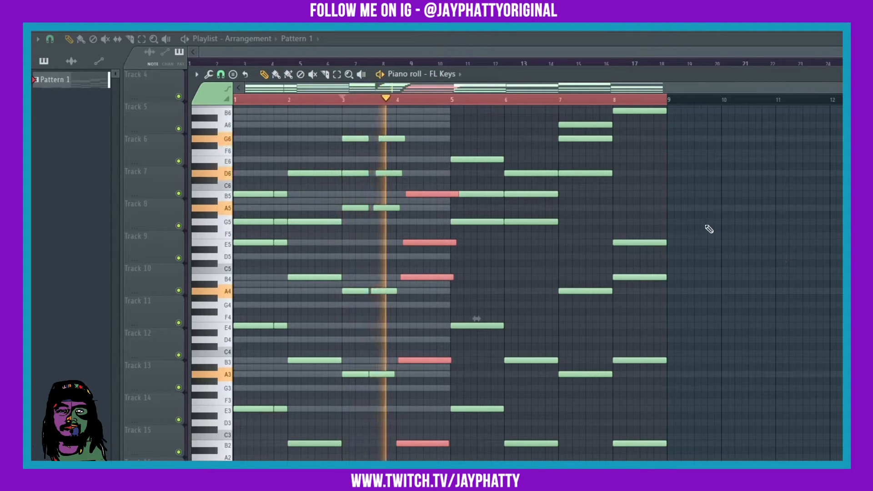
key("ctrl+d")
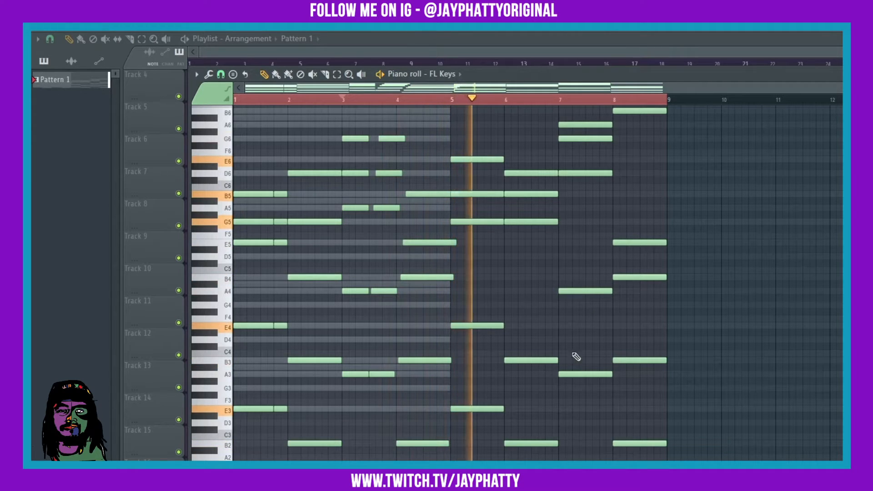
Split the bar 5 chord at three-quarters of the bar and the bar 7 chord at its midpoint
scroll(579, 382, "up", 2)
key("space")
key("space")
left_click(478, 450, "ctrl")
left_click_drag(478, 421, 479, 169)
key("space")
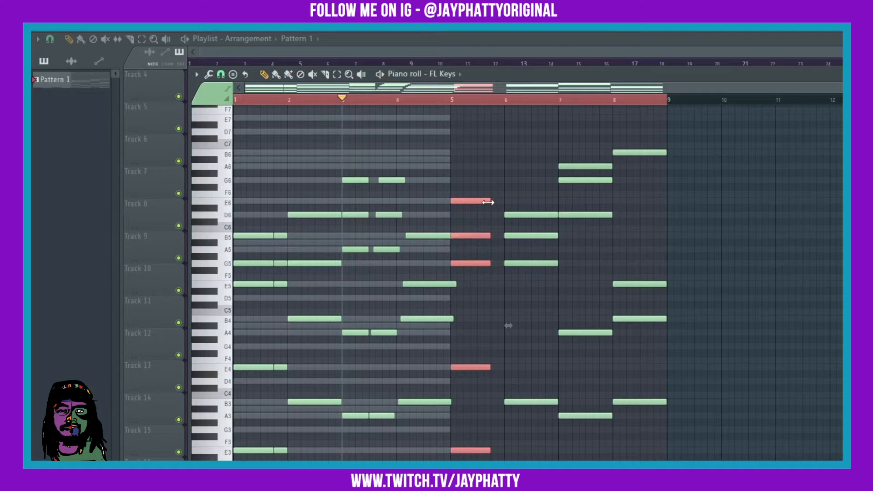
left_click_drag(472, 201, 534, 201)
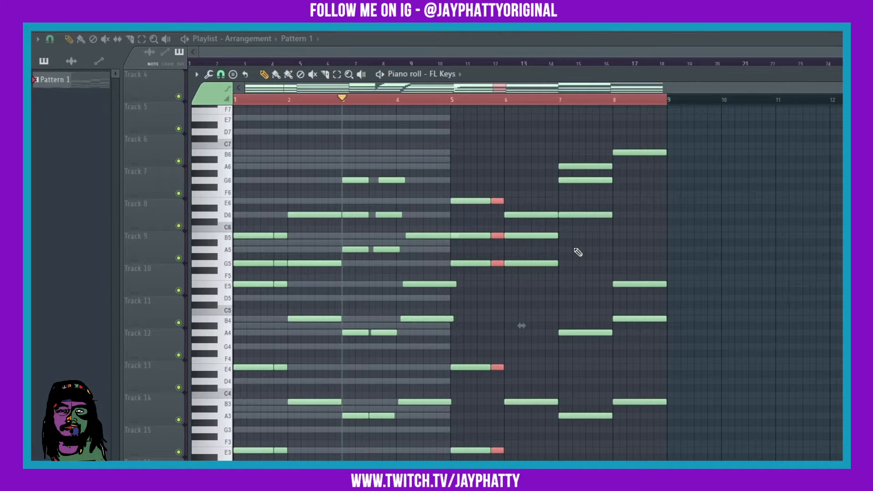
scroll(578, 252, "down", 2)
left_click_drag(584, 434, 594, 142)
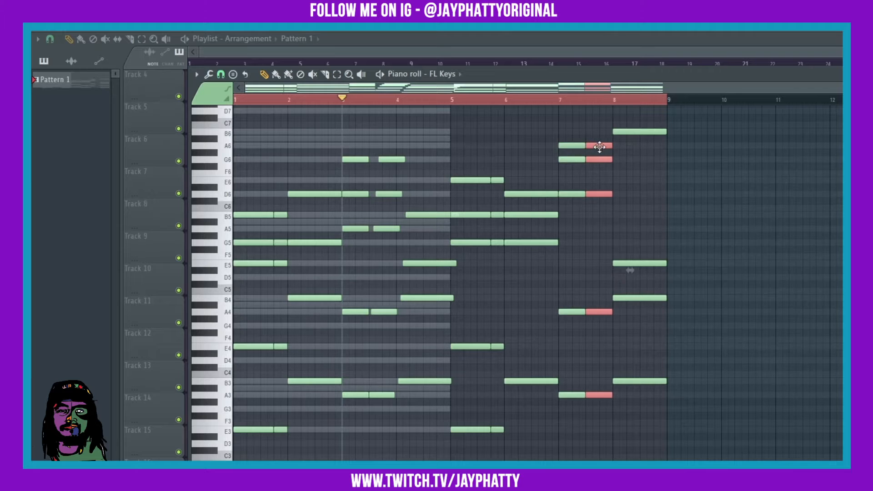
Strum the second half of the bar 7 chord together with the bar 8 chord, keeping the current Strumizer settings
left_click_drag(599, 127, 687, 455)
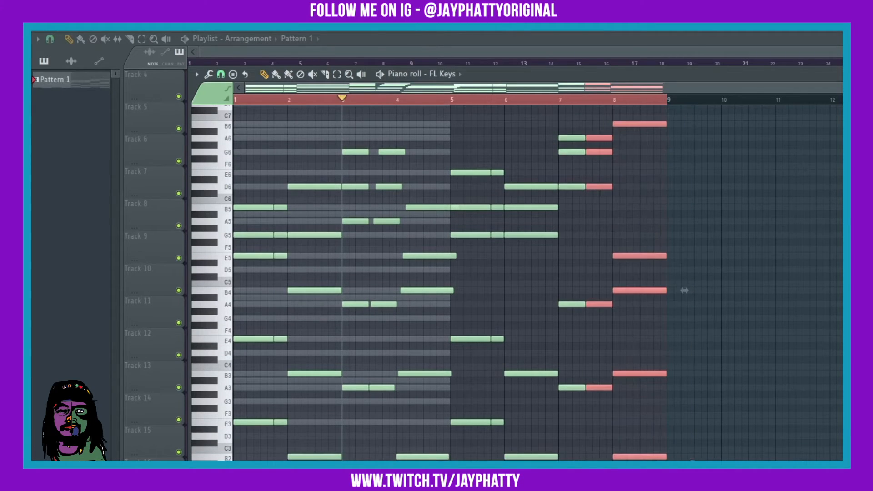
scroll(726, 438, "up", 7)
scroll(726, 439, "up", 7)
key("alt+s")
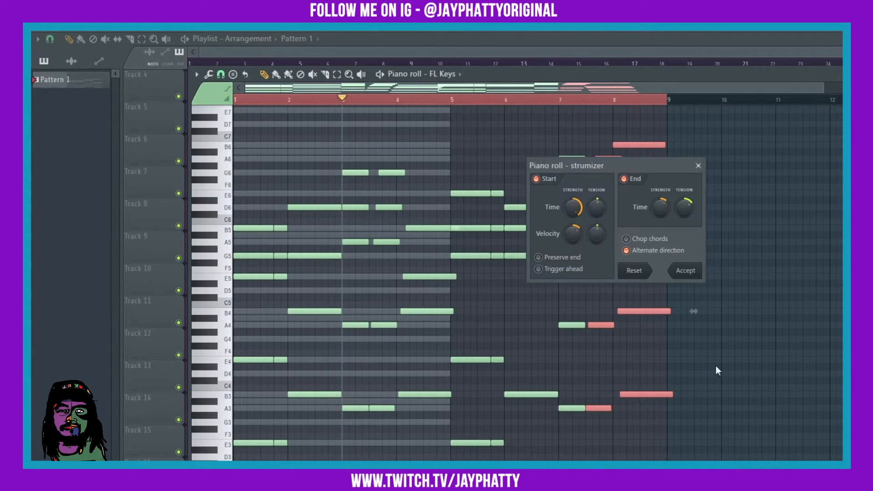
left_click(701, 271)
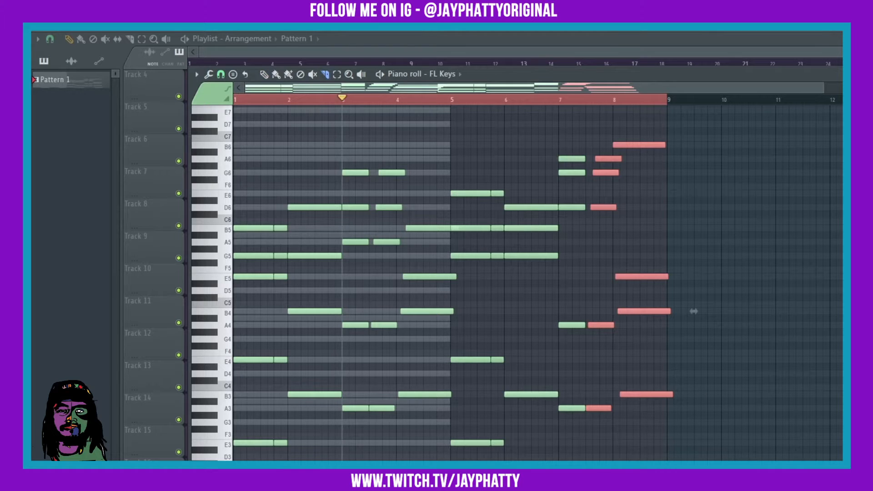
Slice the strummed bar 8 notes at the start of bar 9 and delete the overhanging tails
left_click(671, 134)
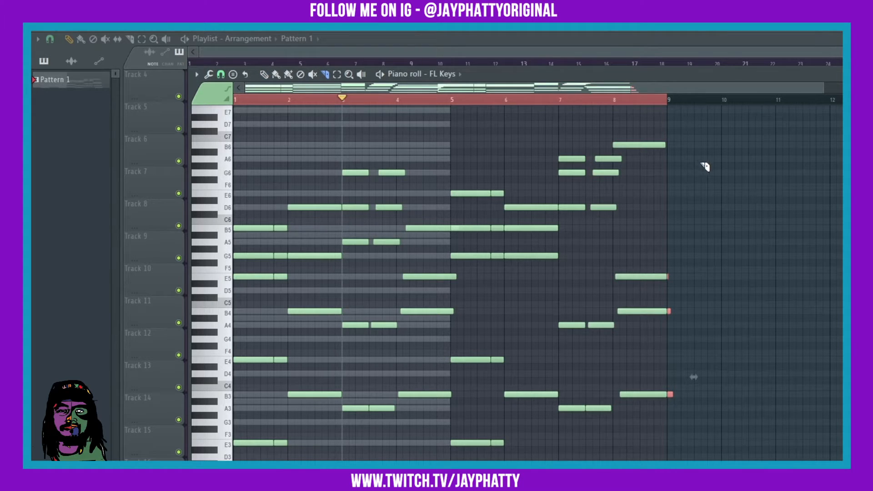
scroll(712, 186, "down", 4)
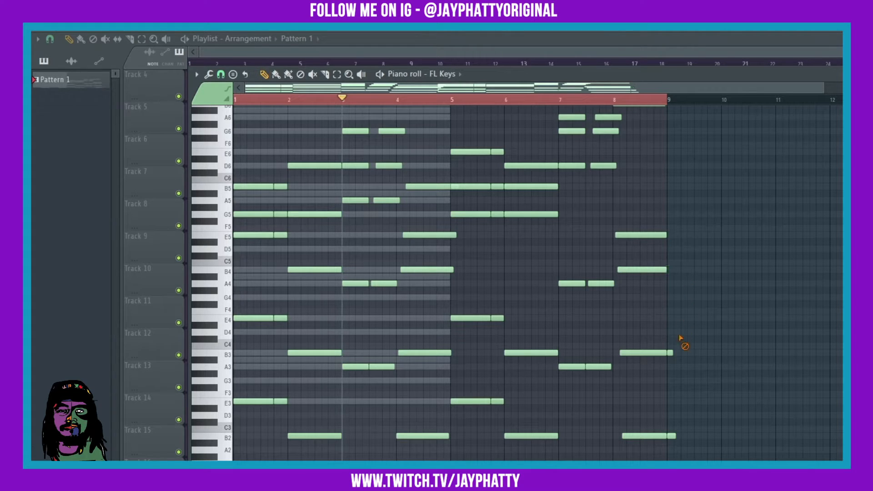
scroll(697, 410, "up", 5)
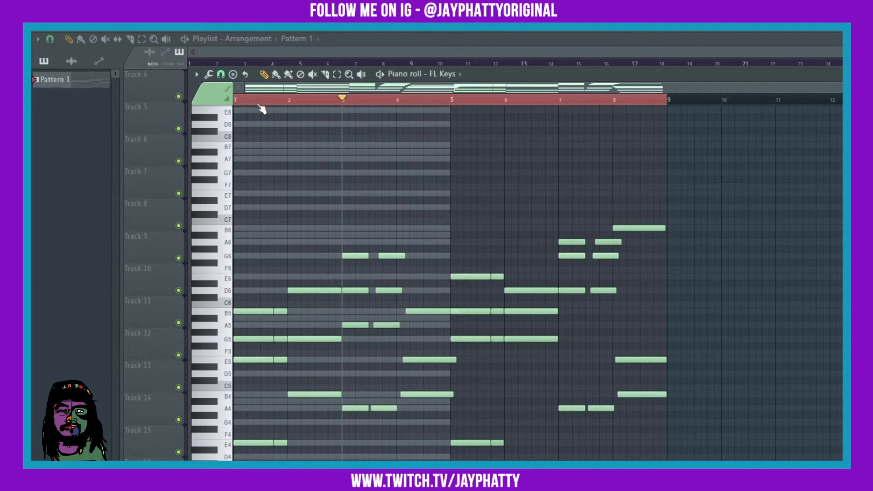
Play the progression from bar 3 through its loop to review the sliced and strummed chords, then stop playback
key("space")
scroll(731, 209, "down", 5)
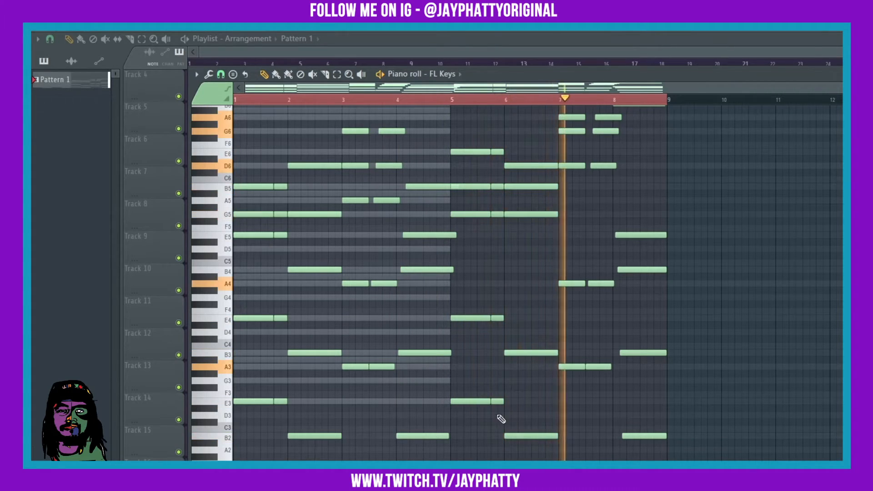
left_click_drag(495, 417, 496, 145)
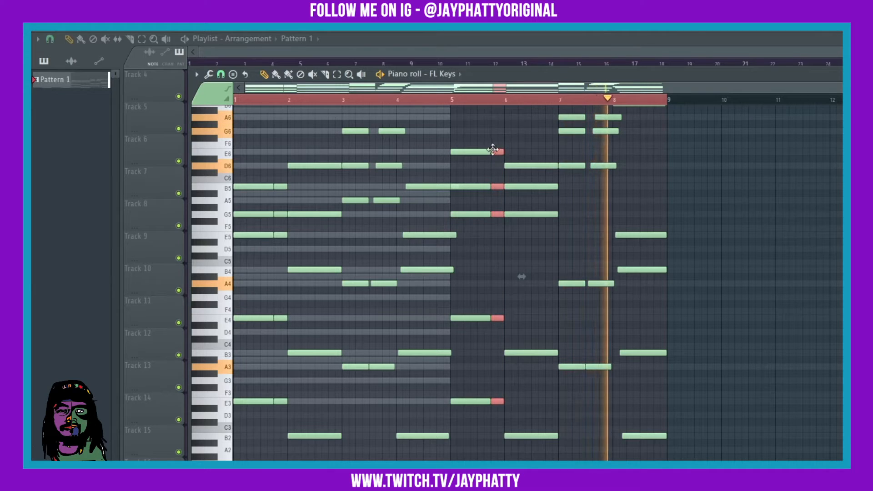
left_click(800, 225, "ctrl")
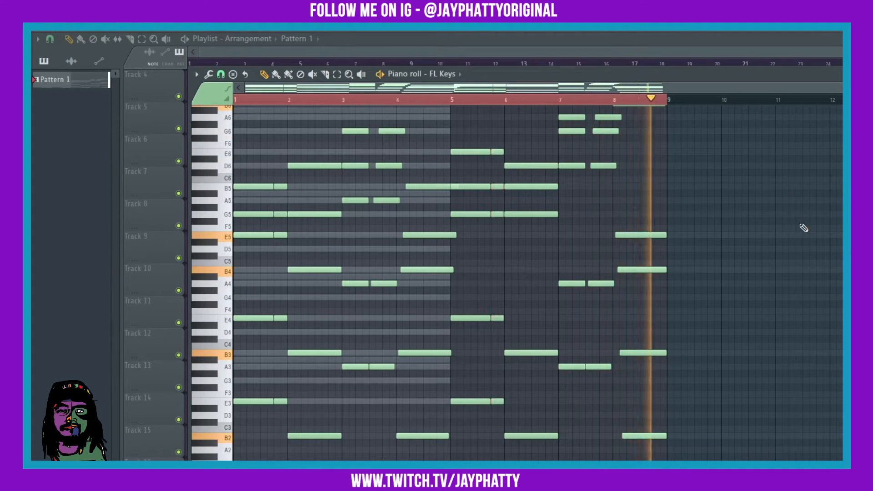
scroll(791, 228, "up", 3)
scroll(794, 231, "up", 1)
scroll(794, 230, "down", 2)
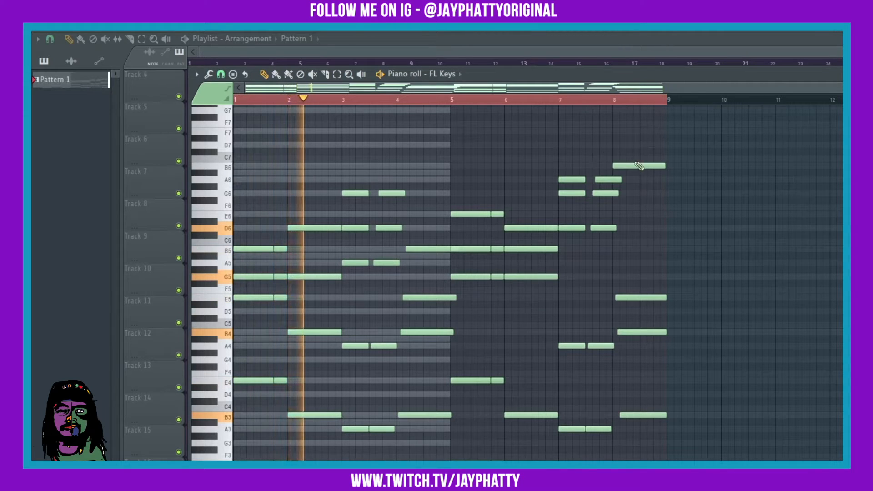
scroll(664, 242, "down", 1)
scroll(665, 242, "down", 1)
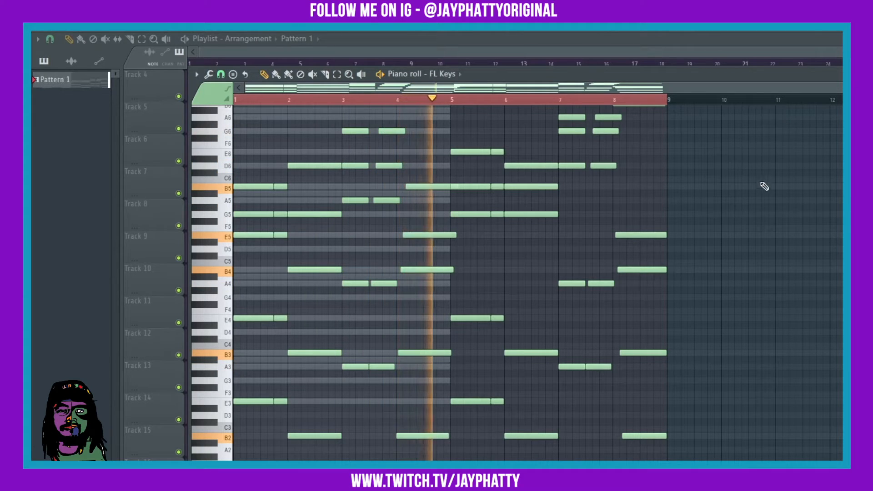
scroll(765, 186, "up", 2)
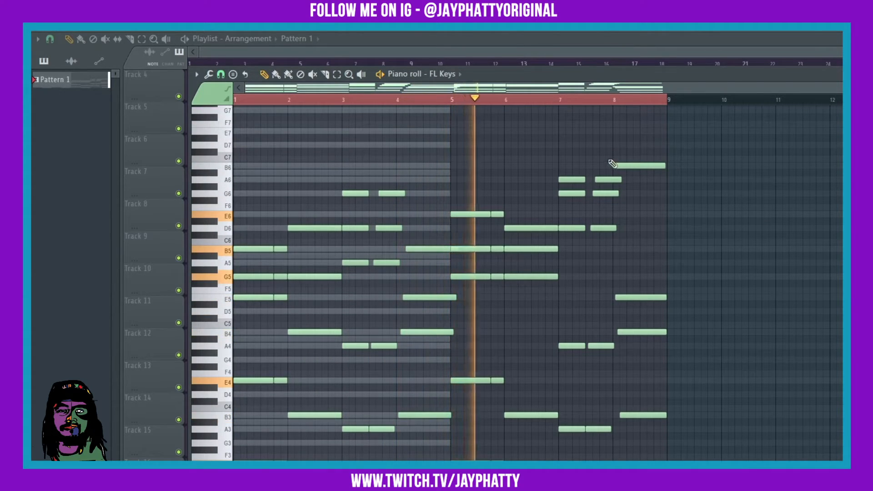
key("space")
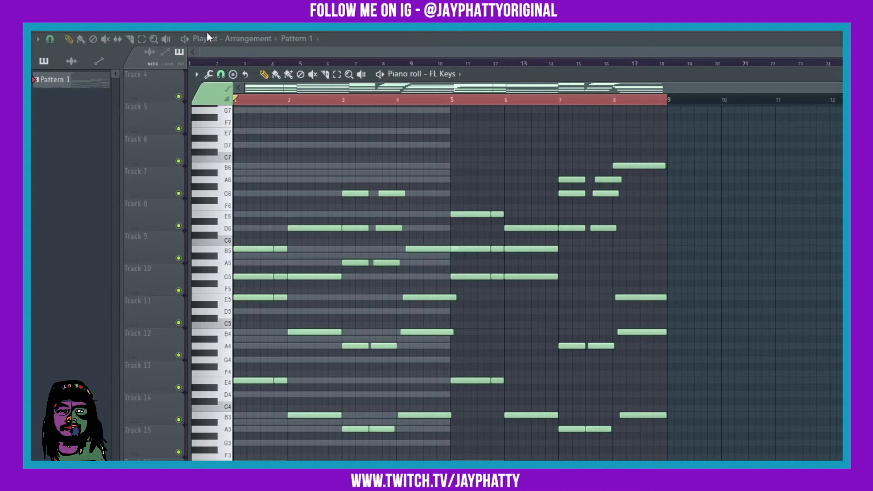
Select the E3, A3 and B3 notes across all eight bars, and add an Omnisphere instrument to the channel rack
scroll(557, 380, "down", 2)
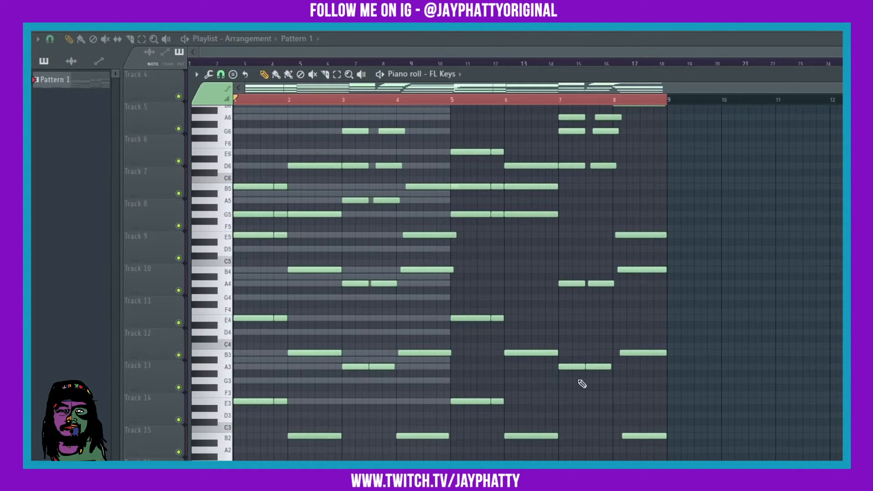
left_click_drag(298, 398, 703, 403)
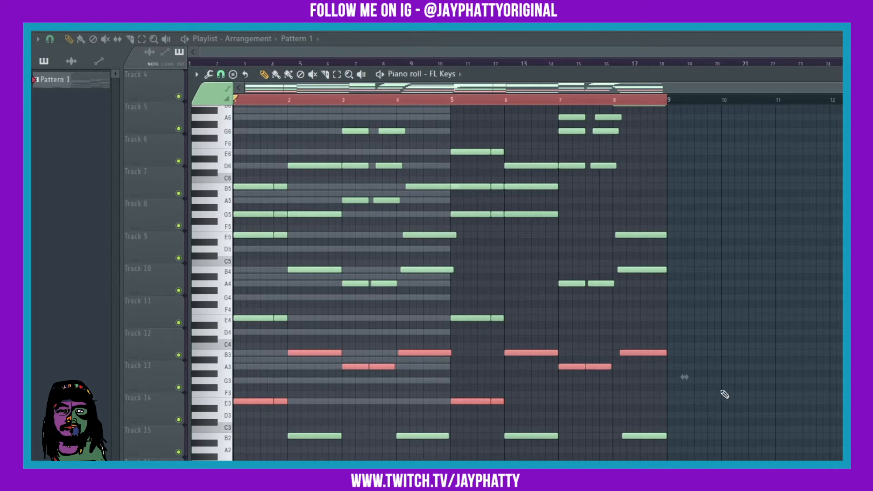
key("F7")
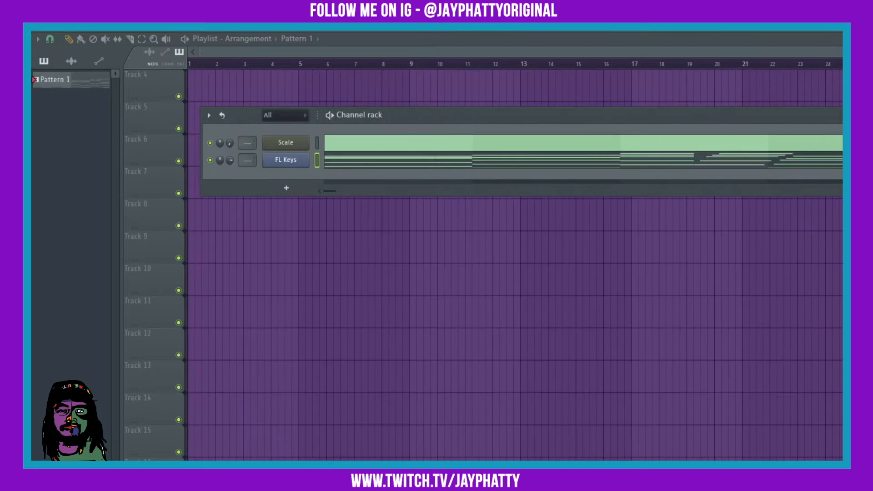
left_click(282, 189)
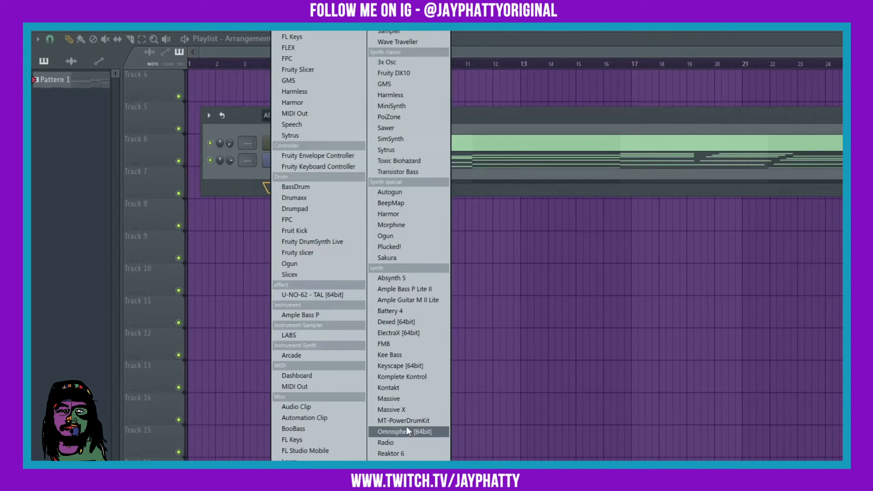
left_click(416, 433)
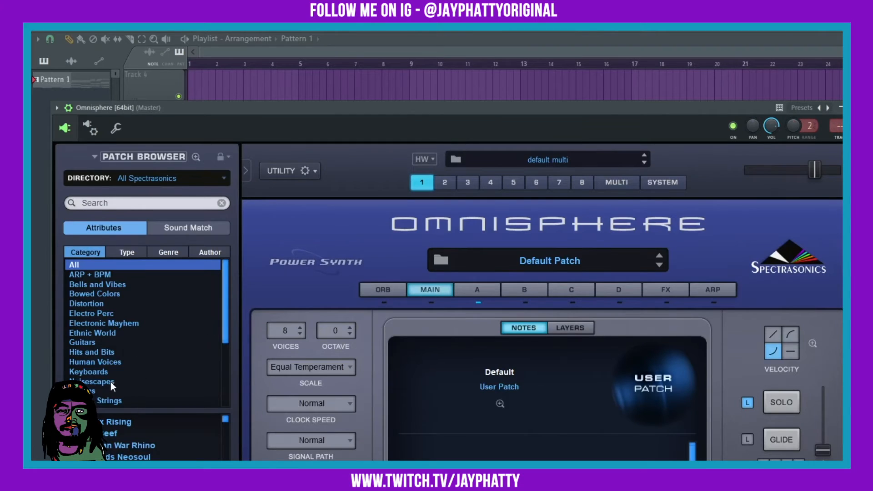
Filter the Omnisphere patch browser to the Pads + Strings category and the R&B / Soul genre
left_click(104, 400)
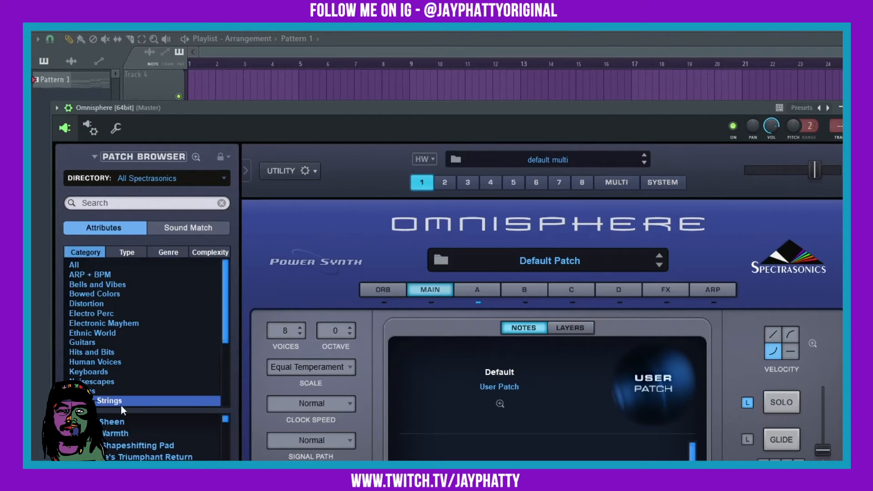
left_click(111, 160)
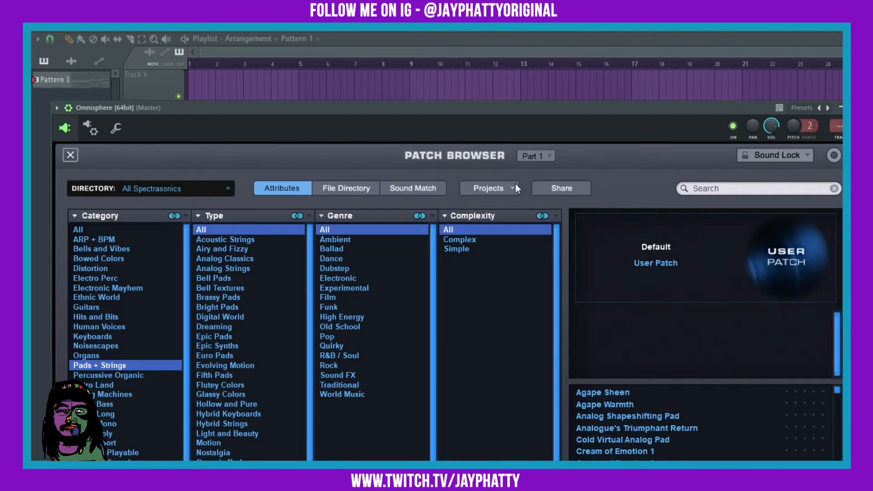
left_click(354, 354)
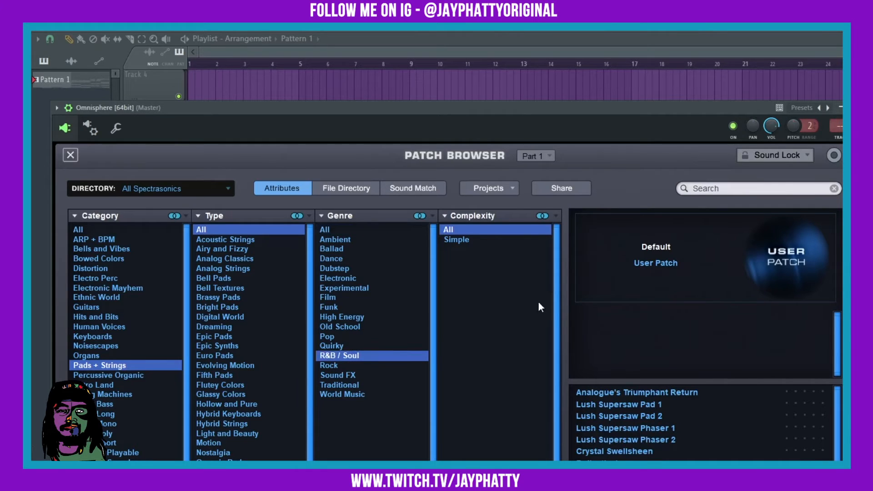
Put the copied bass notes into the Omnisphere piano roll as E6, A6 and B6, and load the Crystal Swellsheen patch
key("F6")
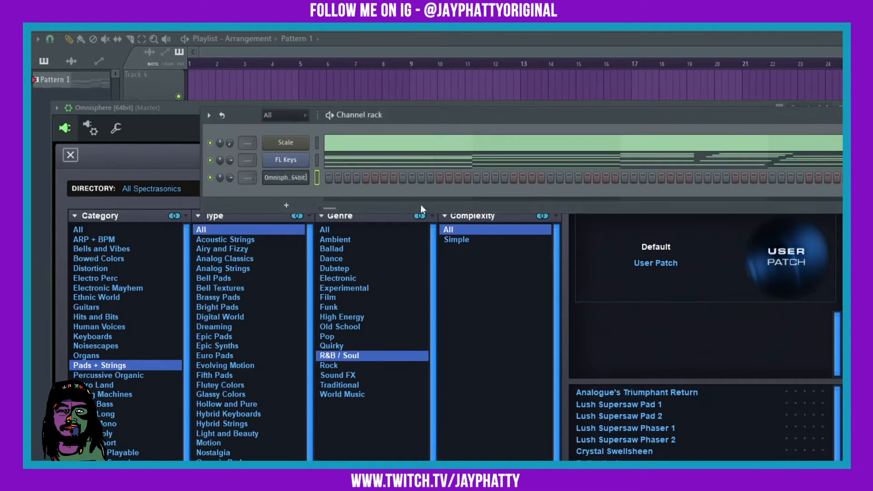
right_click(270, 179)
left_click(340, 178)
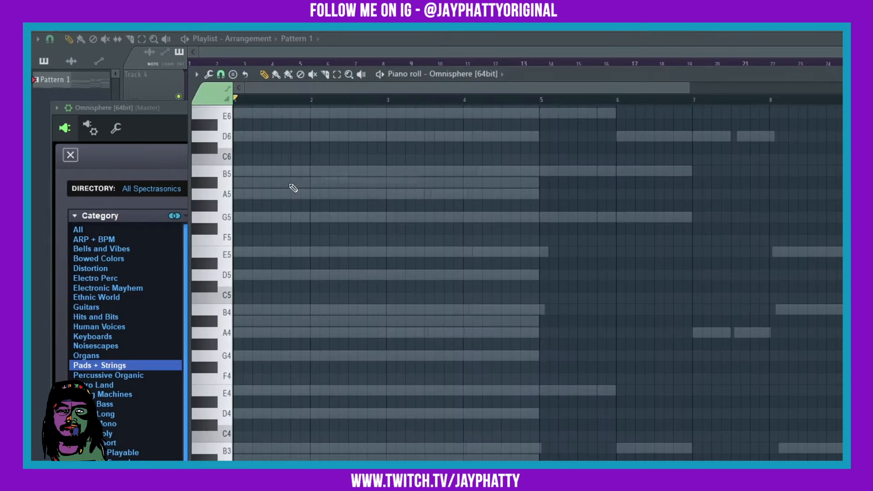
scroll(594, 368, "down", 5)
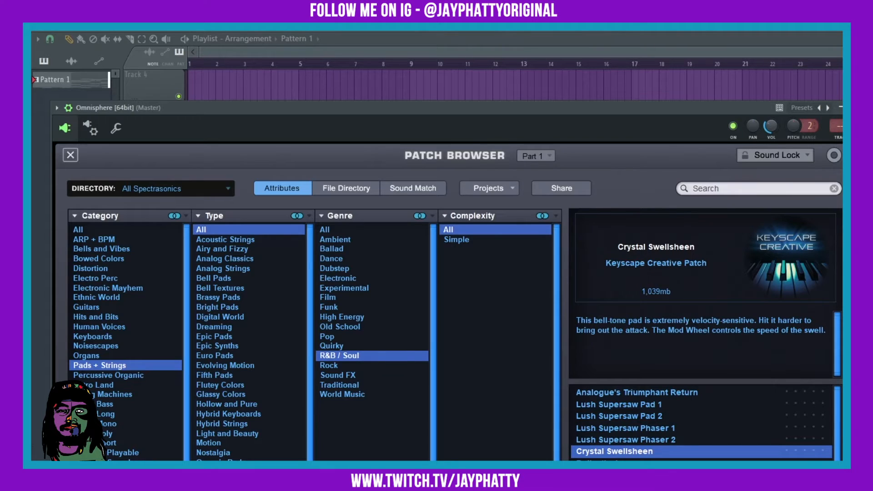
left_click(853, 109)
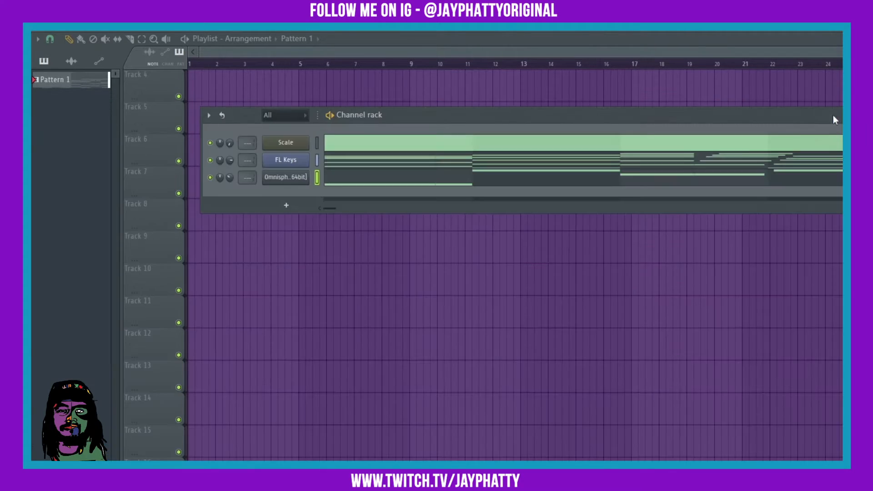
key("space")
key("space")
Clone the Omnisphere channel and close the clone's plugin window
right_click(279, 185)
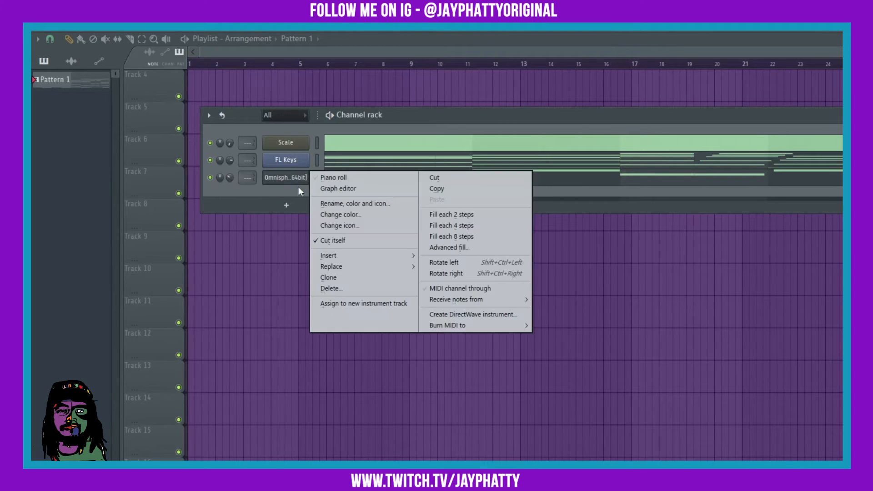
left_click(344, 283)
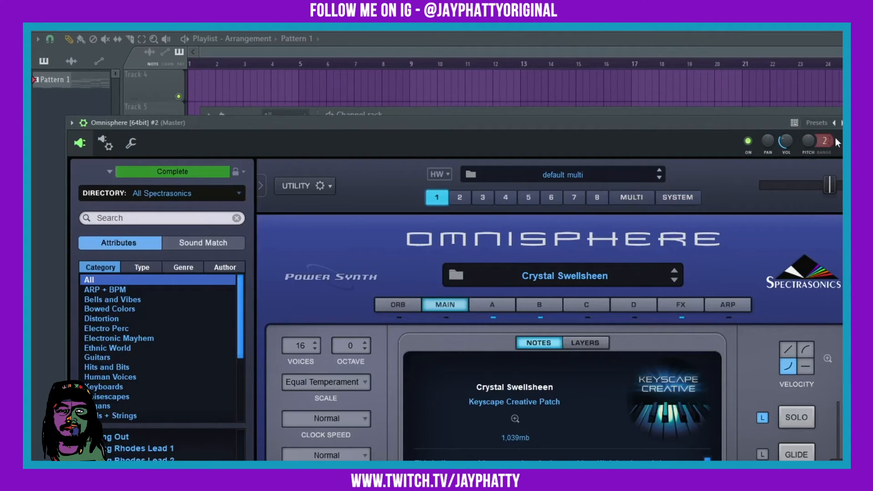
key("Escape")
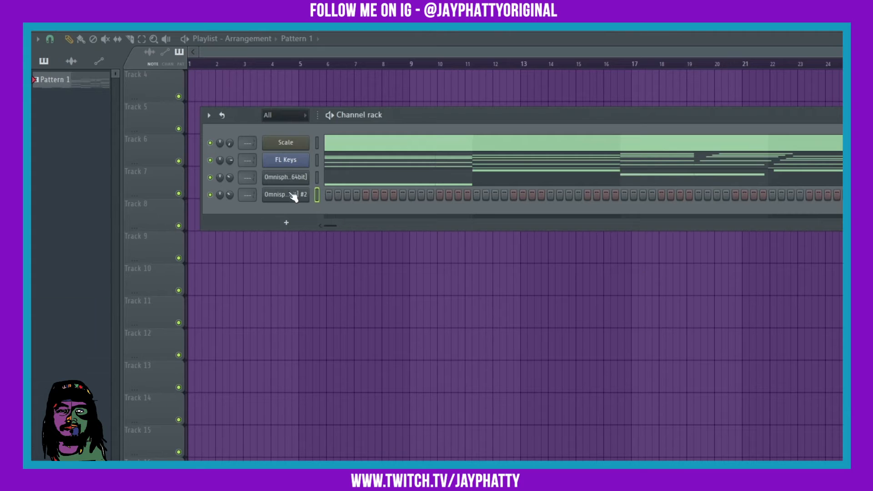
Copy the E3 and B2 notes from FL Keys into the second Omnisphere channel as E4 and B3, using the Age of Illumination Bass patch
right_click(308, 163)
left_click(341, 159)
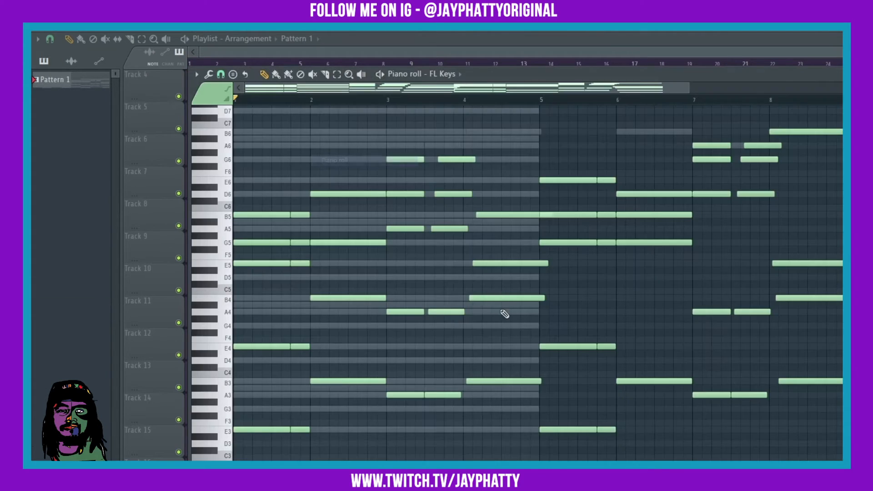
left_click_drag(295, 370, 835, 434)
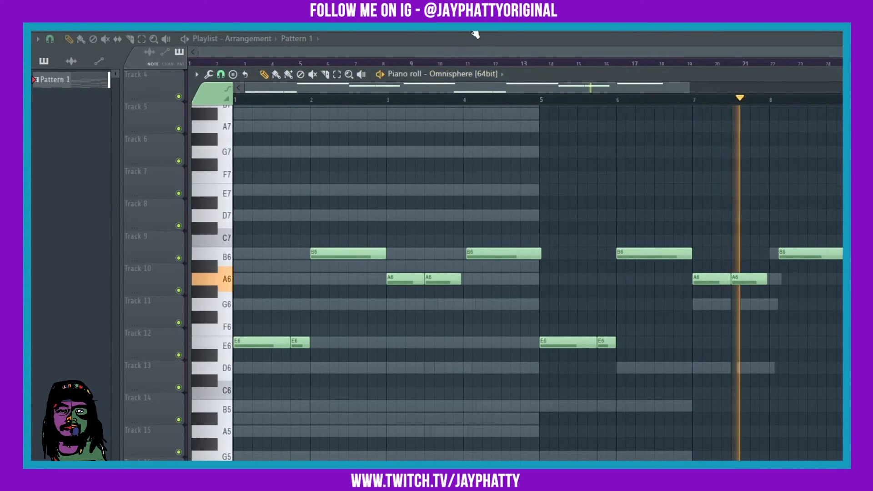
Select the A3 notes in bars 3 and 7 of the FL Keys piano roll for copying
left_click(473, 31)
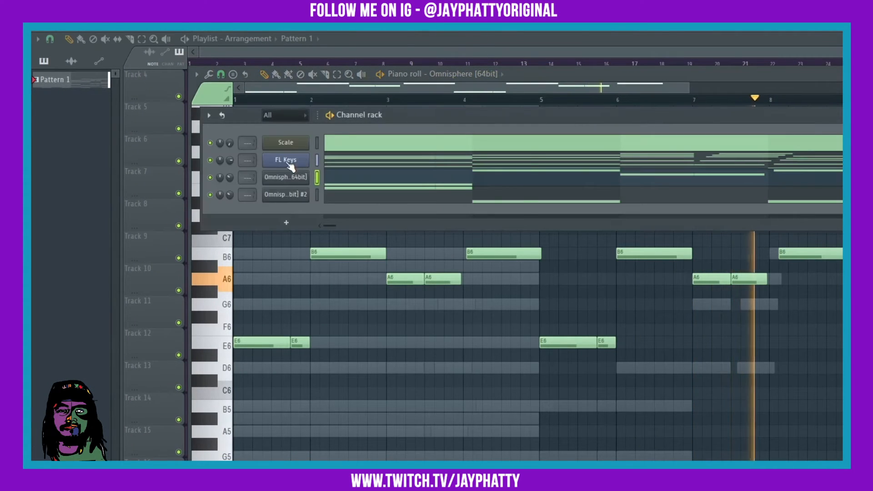
right_click(292, 165)
left_click(321, 162)
scroll(508, 336, "down", 2)
scroll(455, 339, "down", 1)
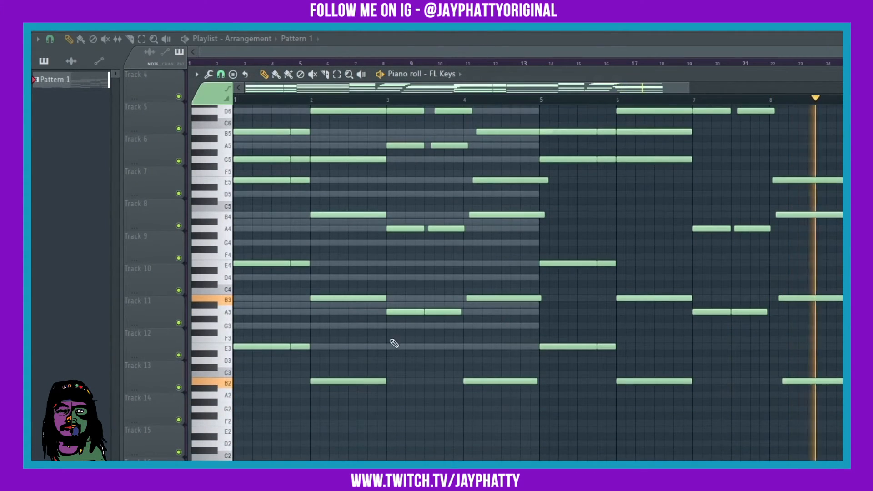
left_click_drag(390, 340, 452, 308)
left_click_drag(676, 302, 776, 325)
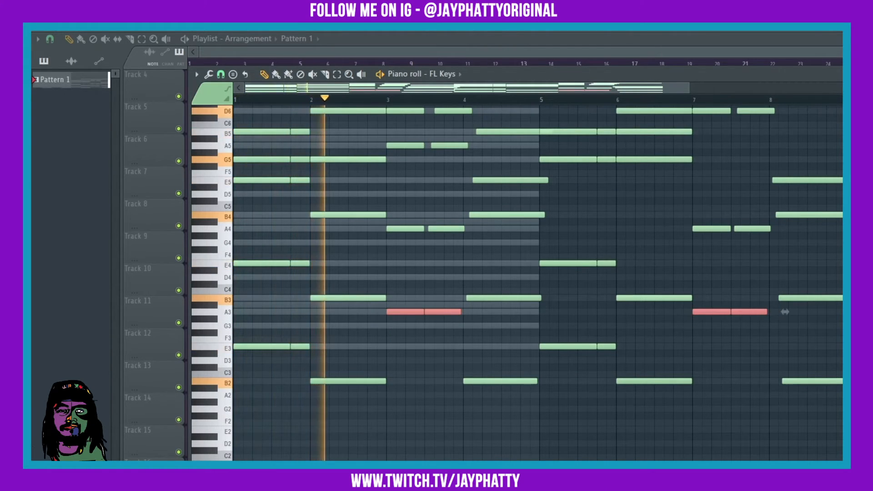
Paste the A3 notes into bars 3 and 7 of the second Omnisphere channel, and review the line from bar 2
left_click(473, 32)
right_click(308, 189)
left_click(327, 195)
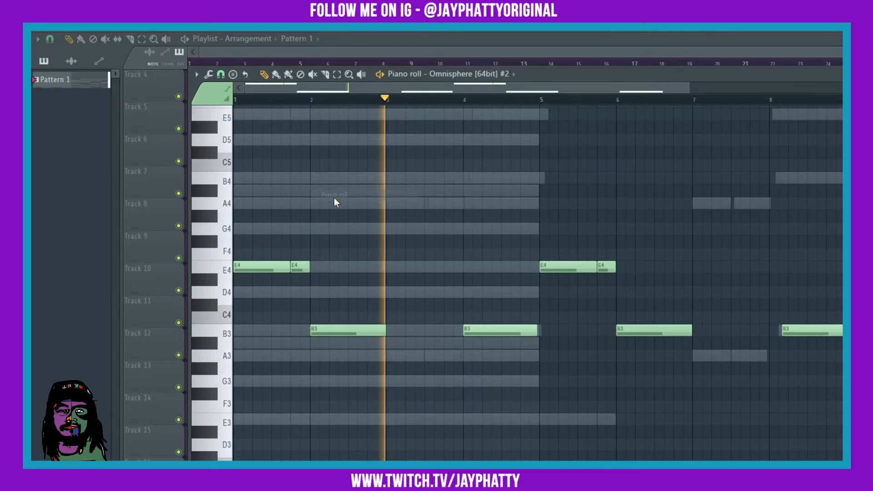
left_click_drag(245, 361, 400, 362)
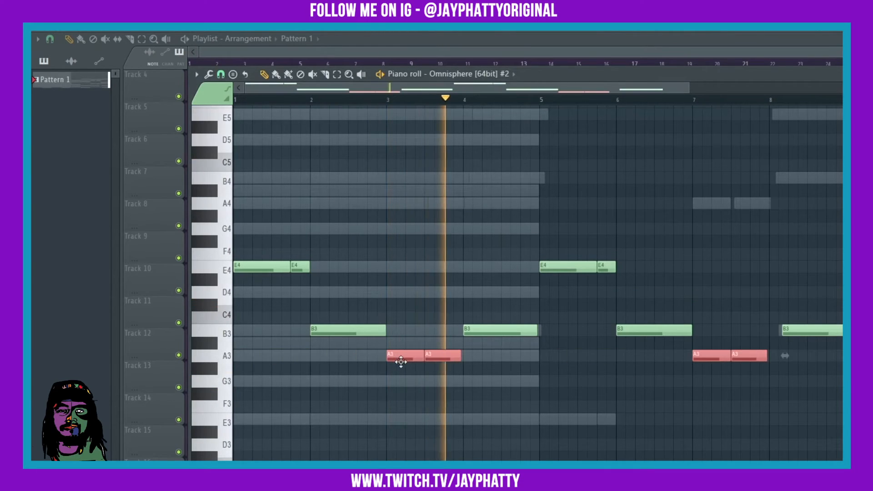
left_click(357, 100)
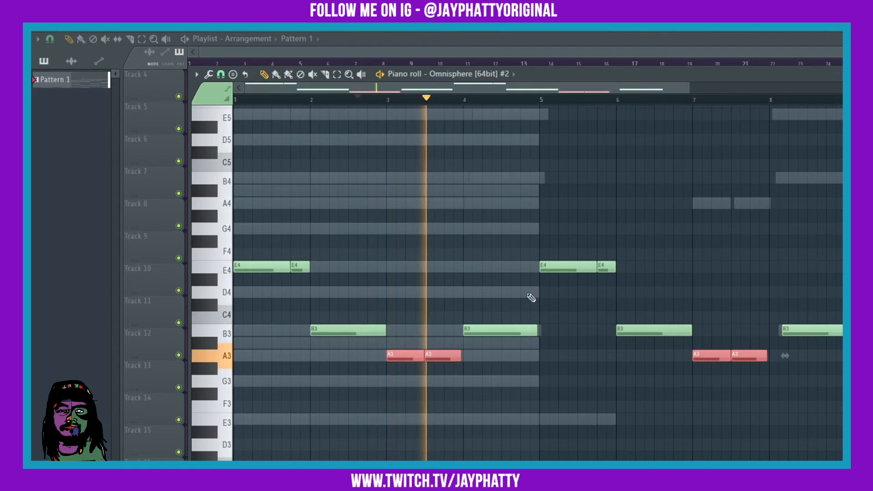
left_click(594, 396)
scroll(792, 383, "up", 2)
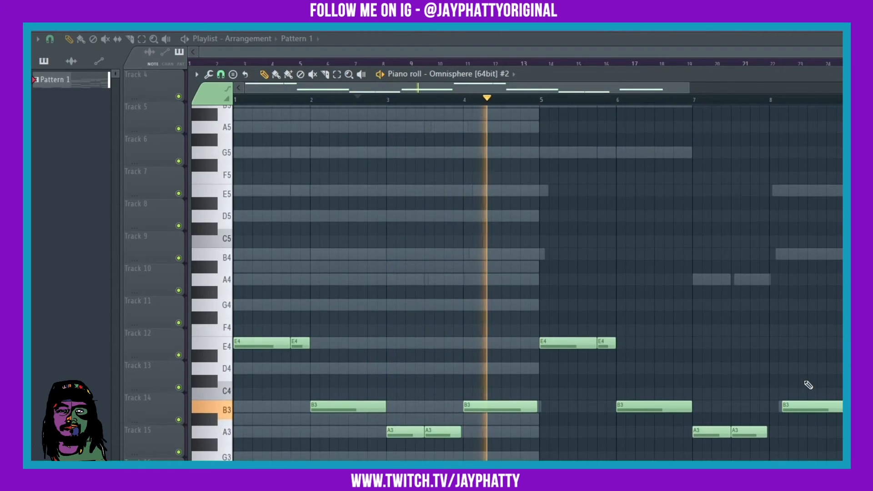
left_click(841, 74)
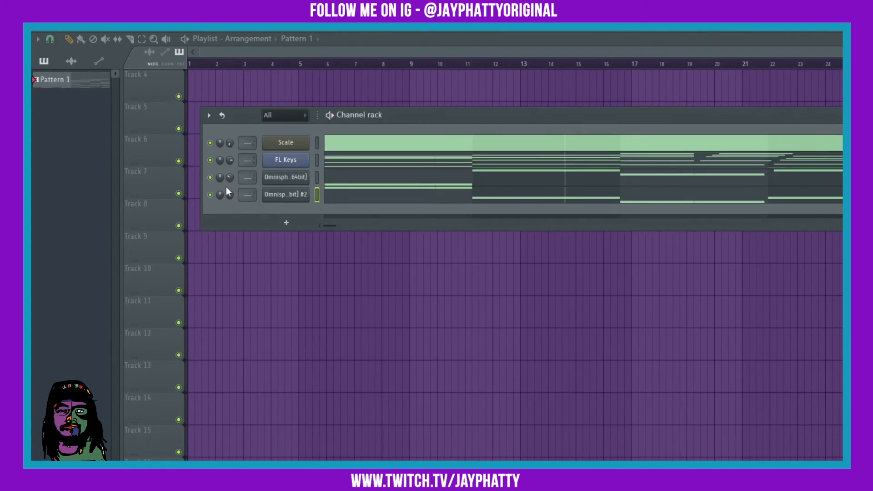
Clone the second Omnisphere channel and search the clone's patches for "bluesy"
right_click(295, 200)
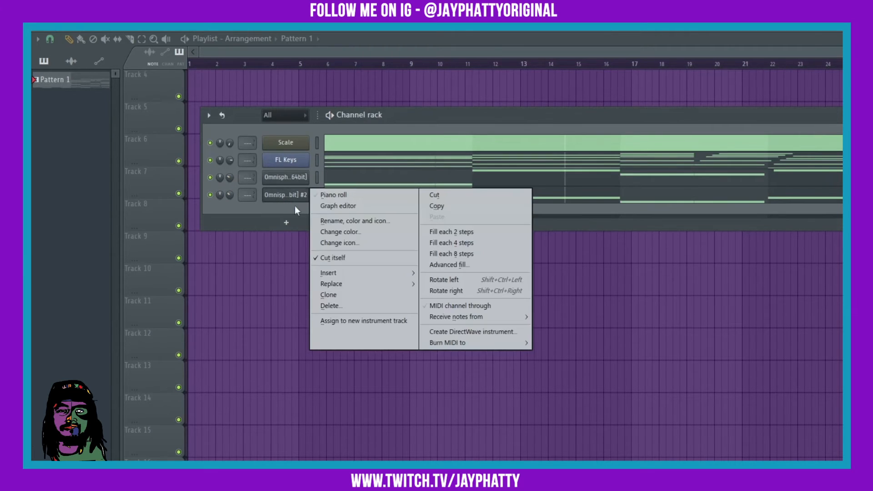
left_click(327, 295)
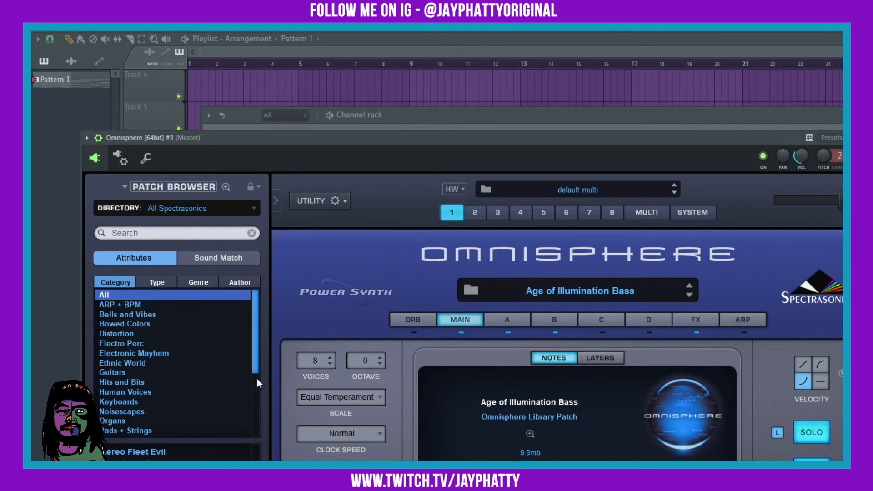
left_click(181, 235)
type("blue")
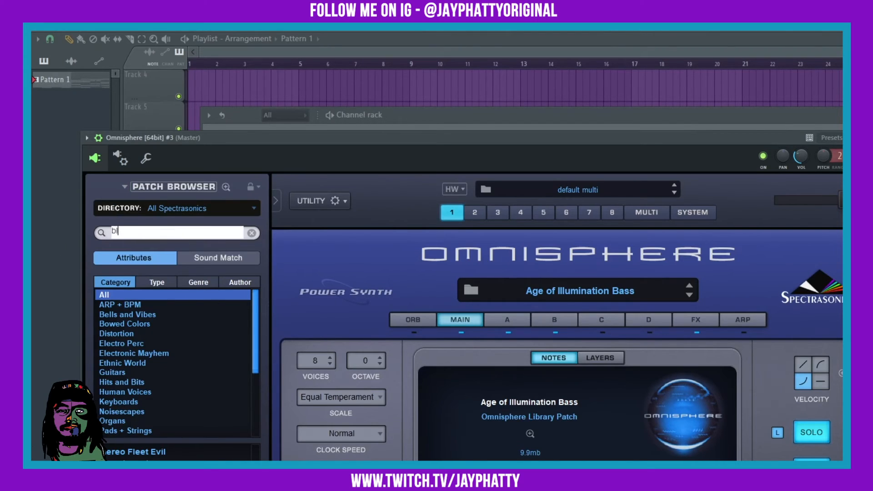
type("sy")
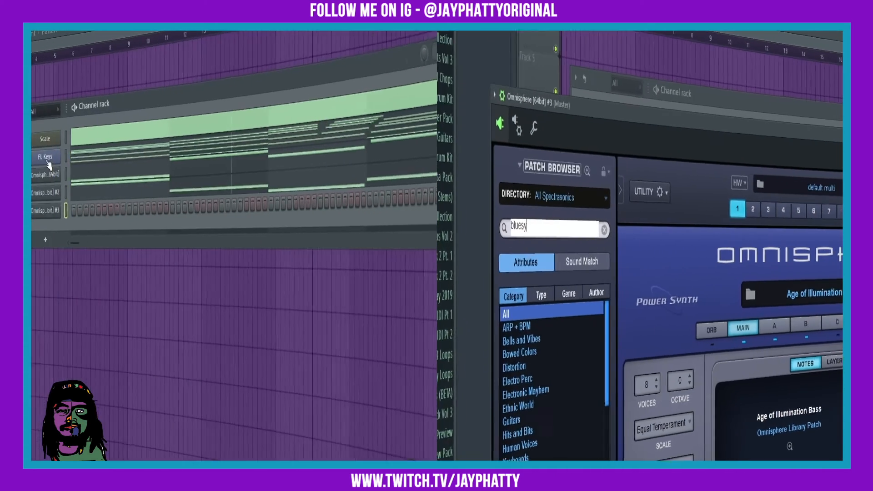
Select the upper notes across the bars of the FL Keys piano roll for copying
right_click(287, 162)
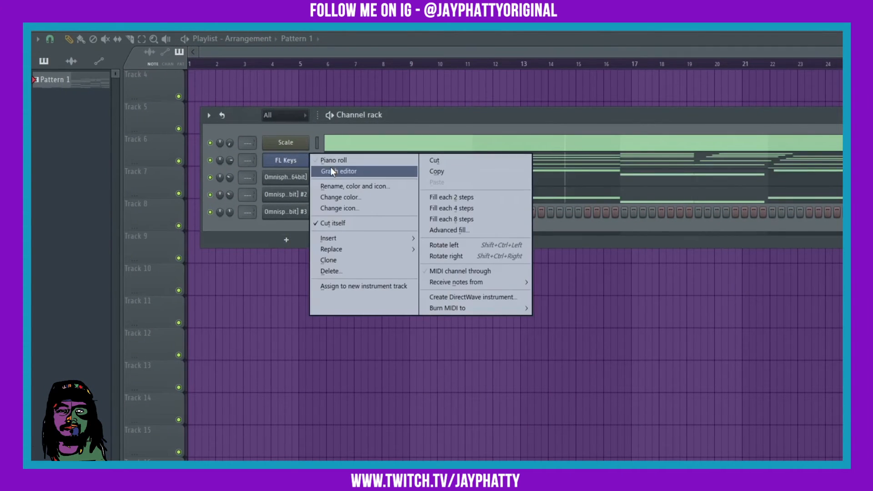
left_click(331, 169)
right_click(274, 157)
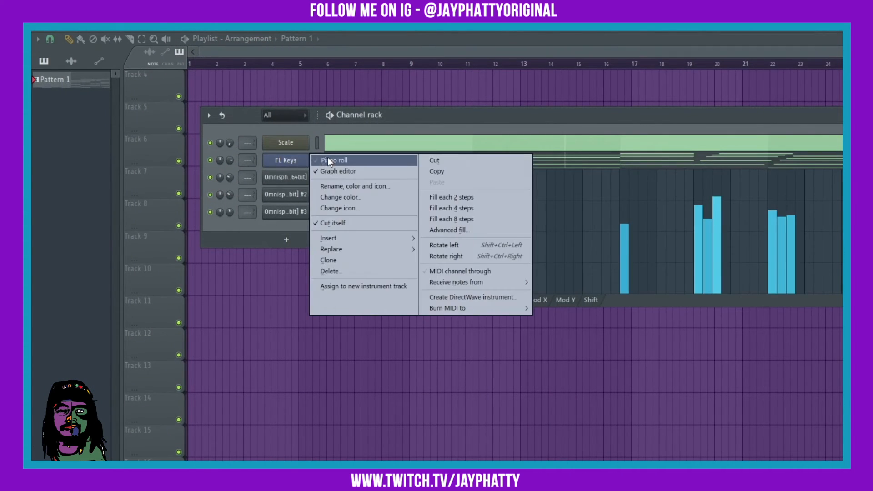
left_click(328, 162)
left_click_drag(261, 137, 800, 194)
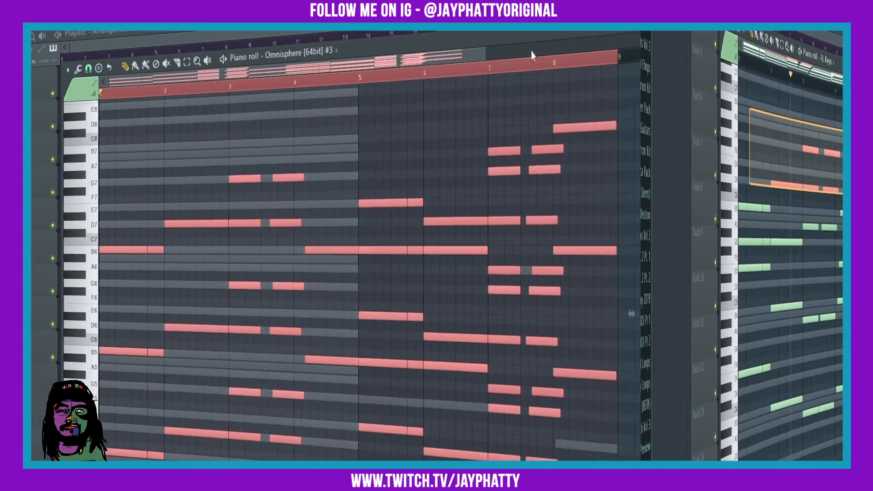
Stack the copied upper notes in several octaves in the third Omnisphere channel, strum them, and play the result
scroll(649, 289, "down", 2)
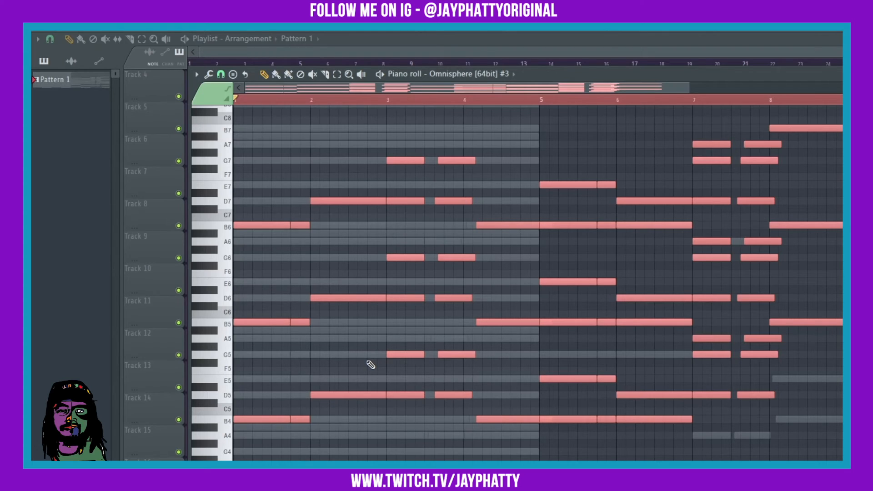
key("alt+s")
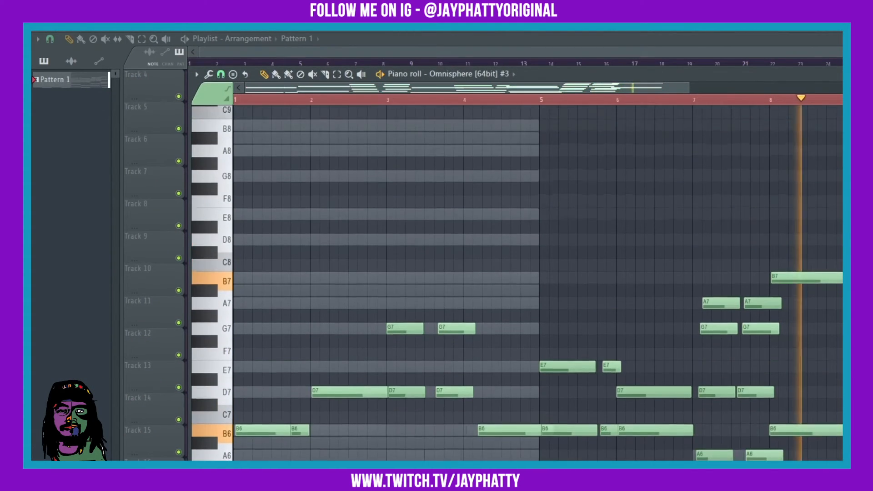
scroll(514, 282, "down", 9)
scroll(514, 282, "up", 4)
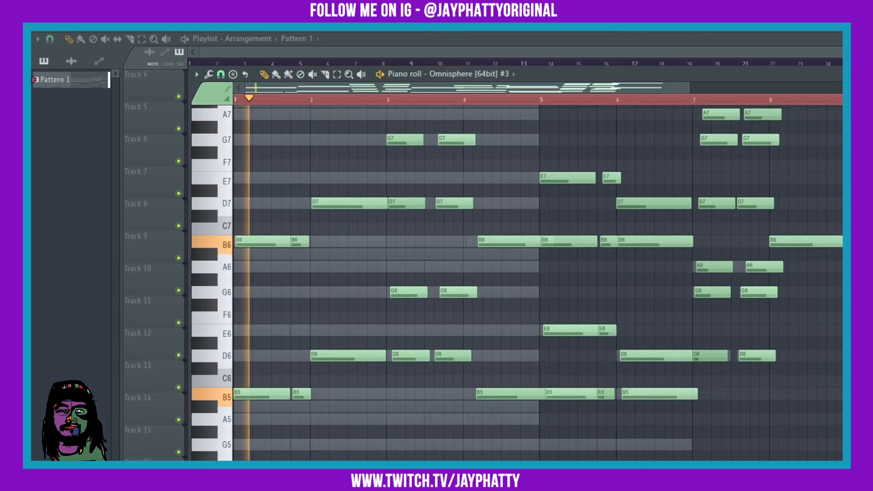
key("F7")
key("space")
Route the third Omnisphere channel to mixer insert 4 and load Guitar Rig 5 in its first effect slot
left_click(288, 213)
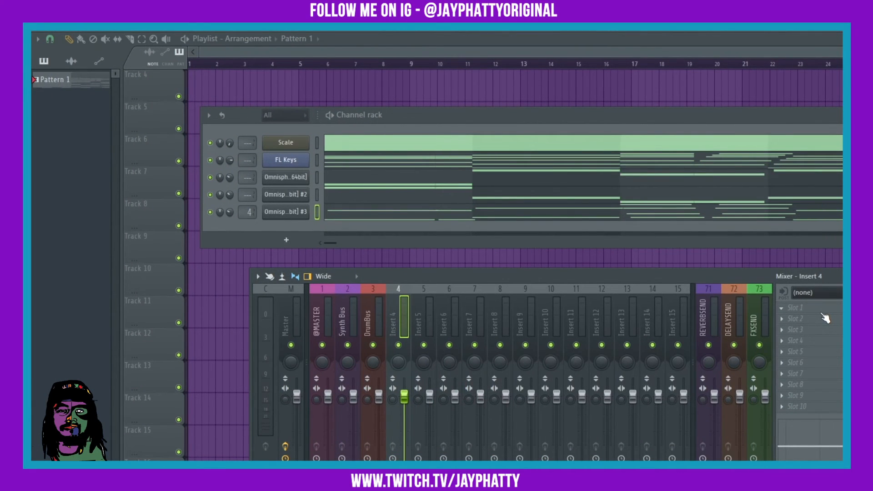
left_click(825, 318)
left_click(578, 31)
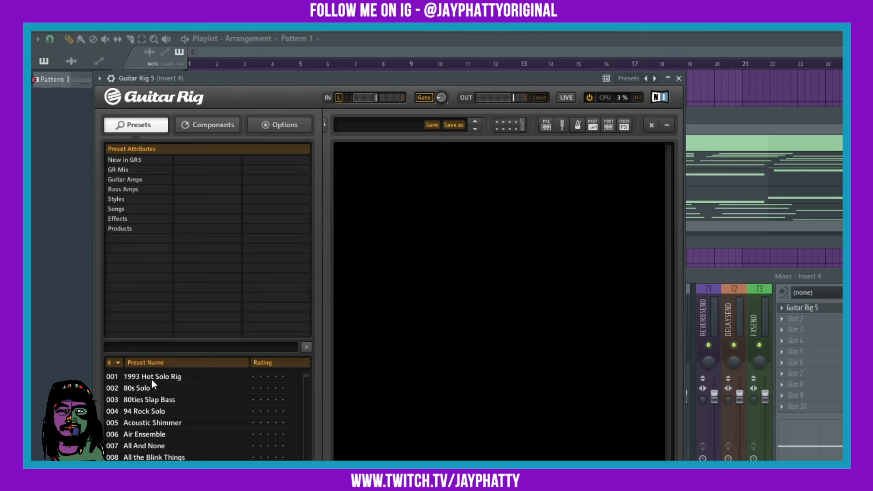
Audition the Guitar Rig presets, choose Acoustic Shimmer, and lower the volume fader of mixer insert 4
left_click(151, 380)
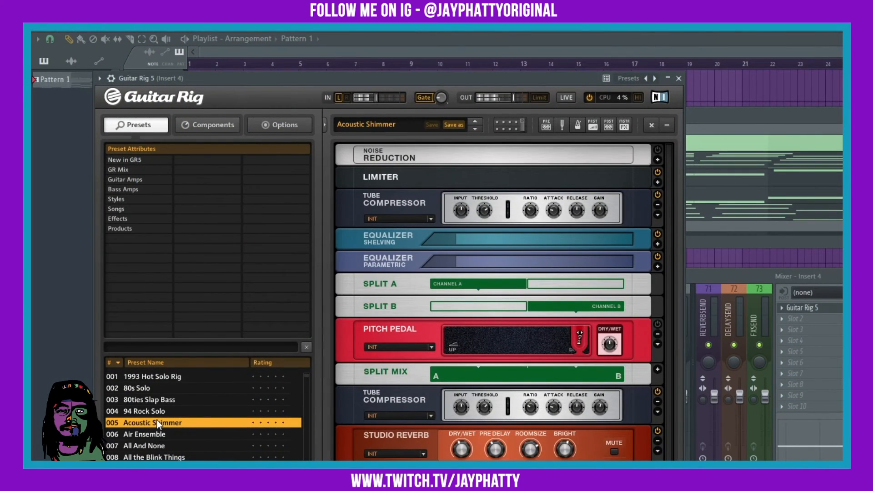
left_click(725, 282)
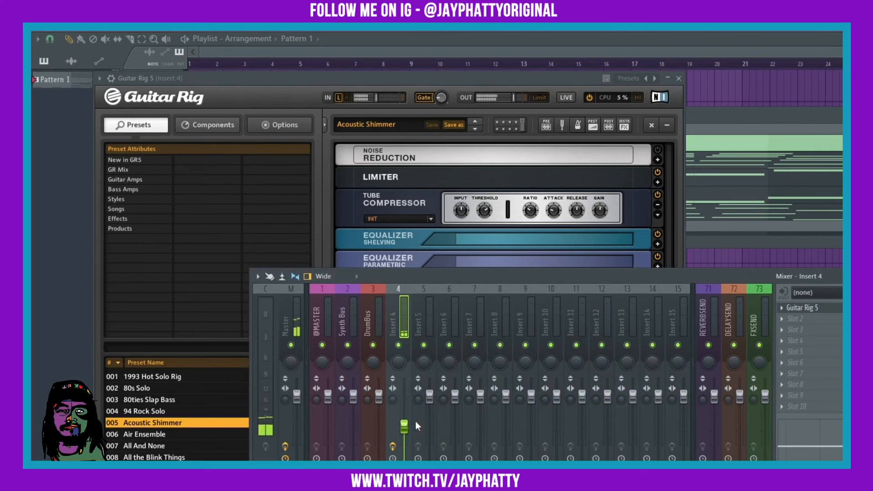
left_click_drag(404, 426, 404, 420)
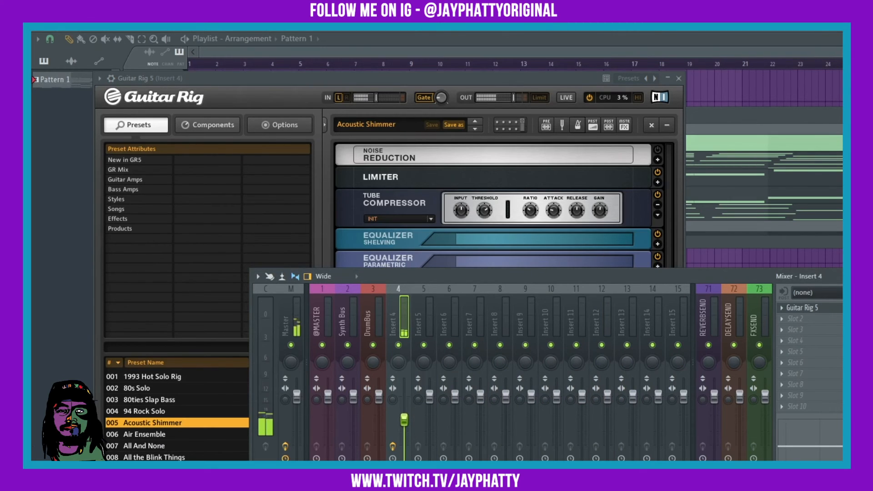